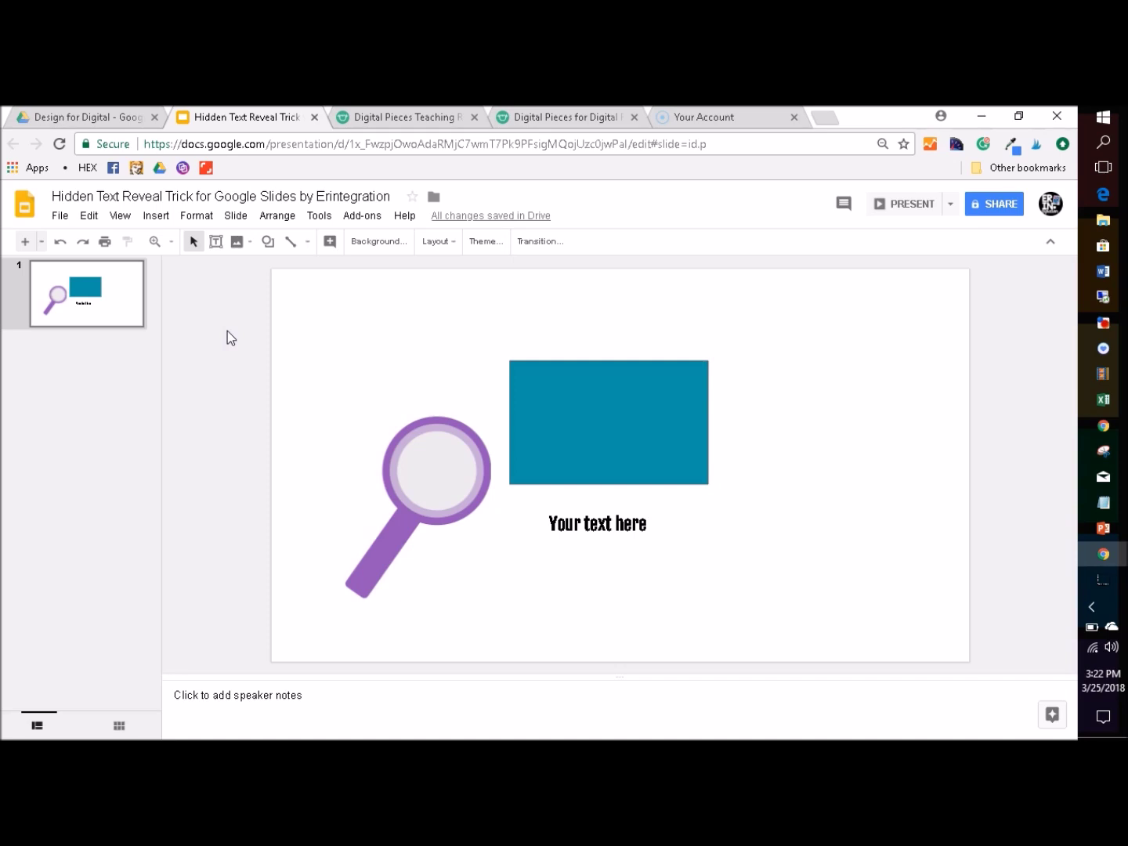
# - Select the teal rectangle and check that its fill is the teal theme colour
pyautogui.click(230, 328)
pyautogui.click(339, 340)
pyautogui.click(648, 391)
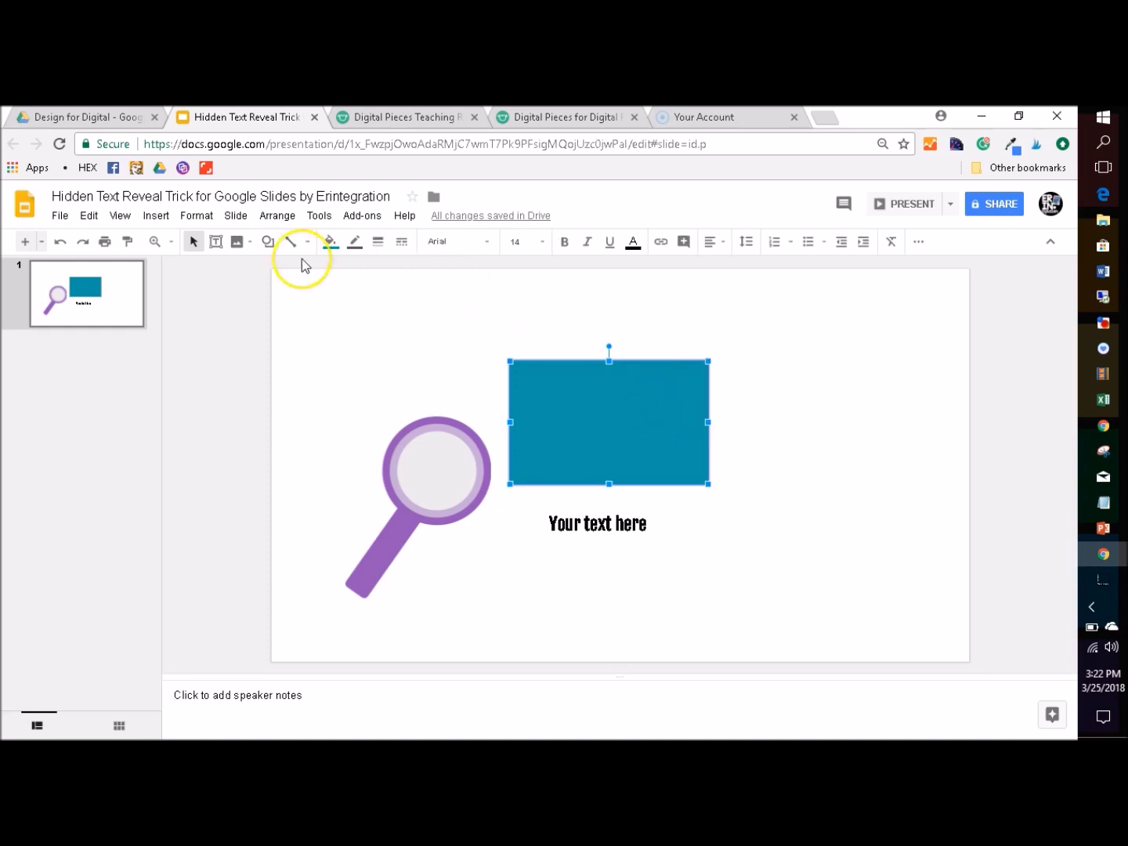
pyautogui.click(156, 216)
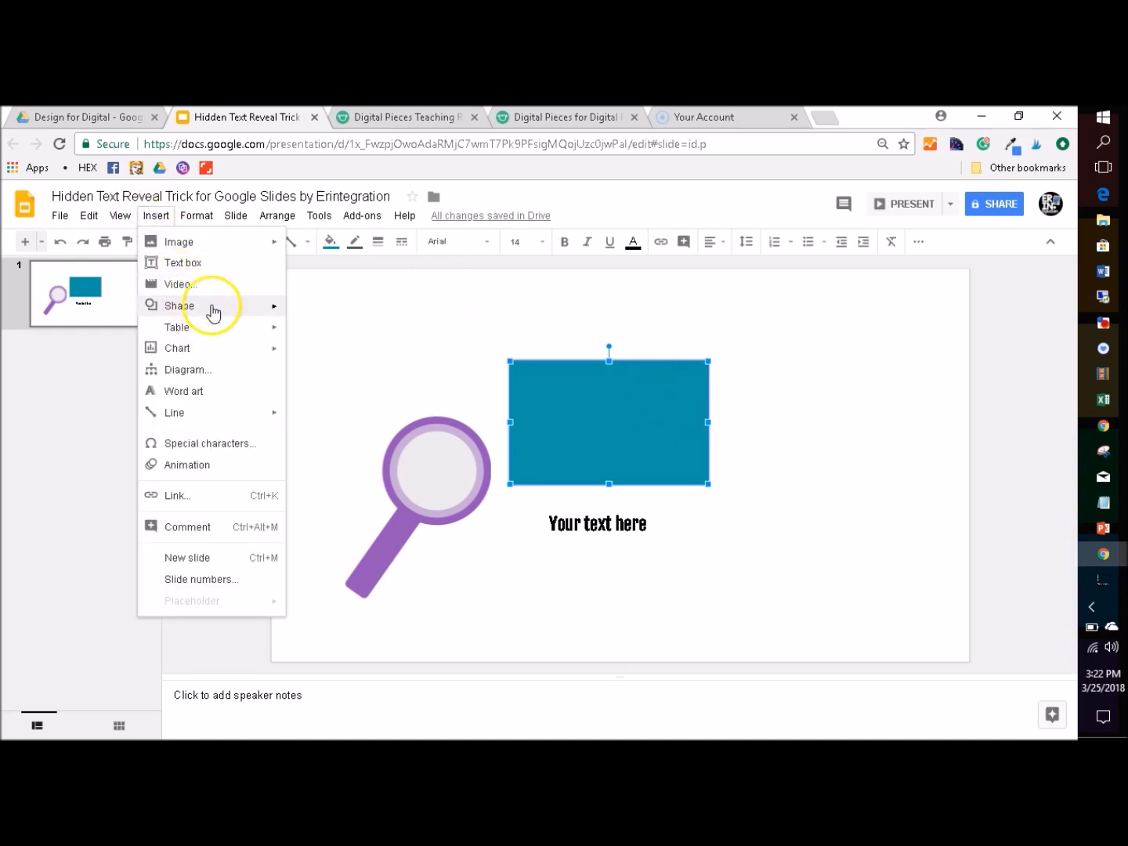
pyautogui.moveTo(213, 312)
pyautogui.moveTo(321, 312)
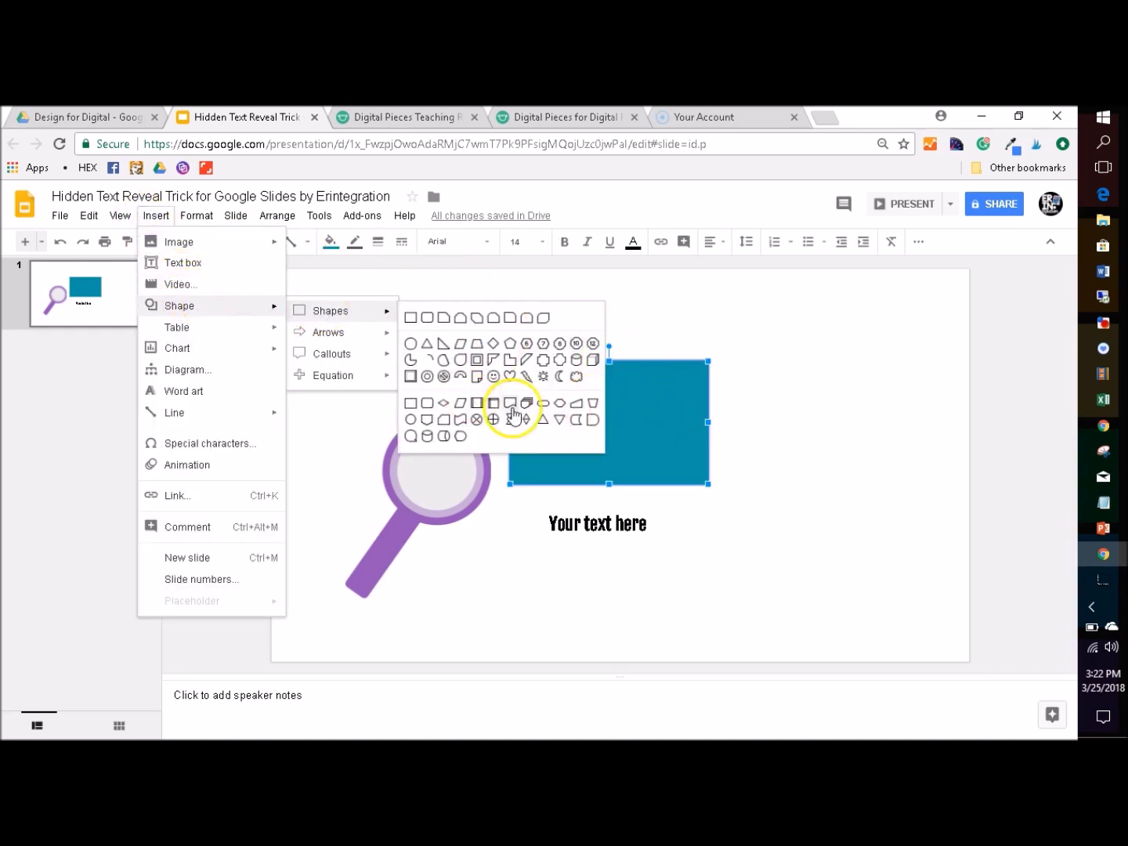
pyautogui.click(662, 427)
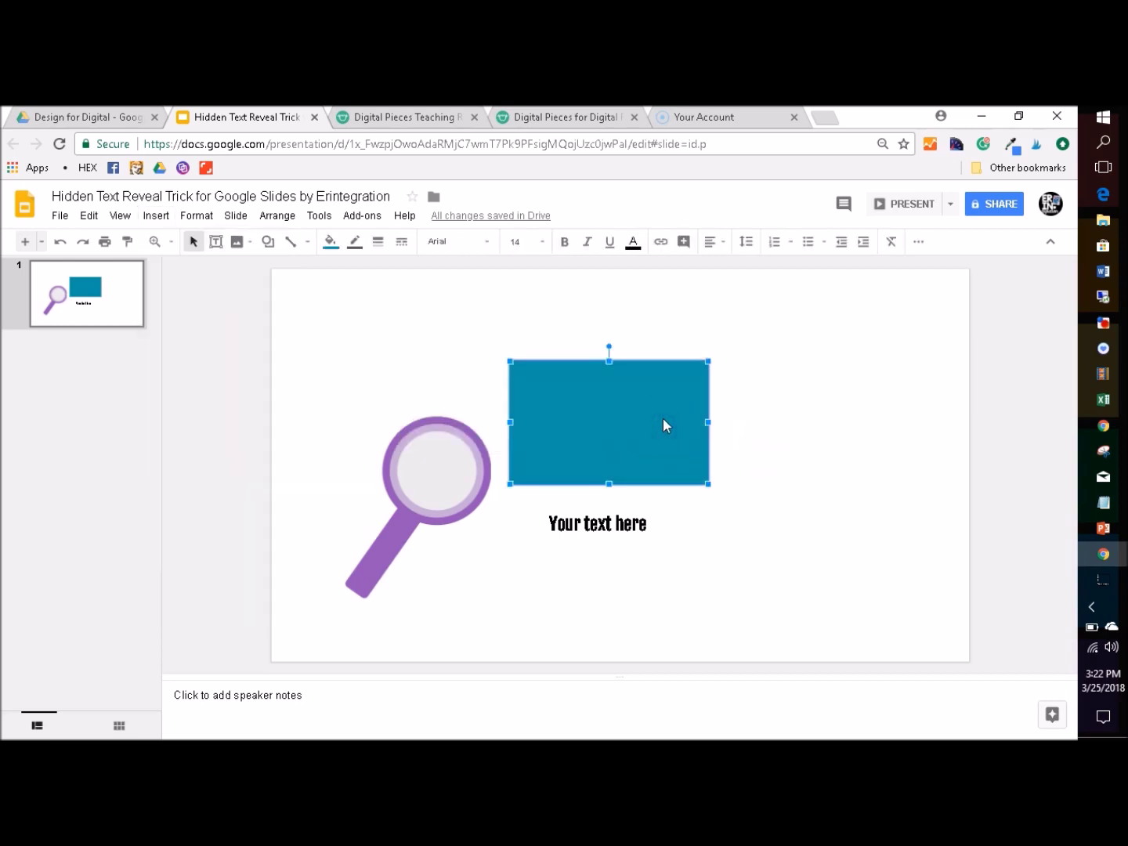
pyautogui.click(330, 241)
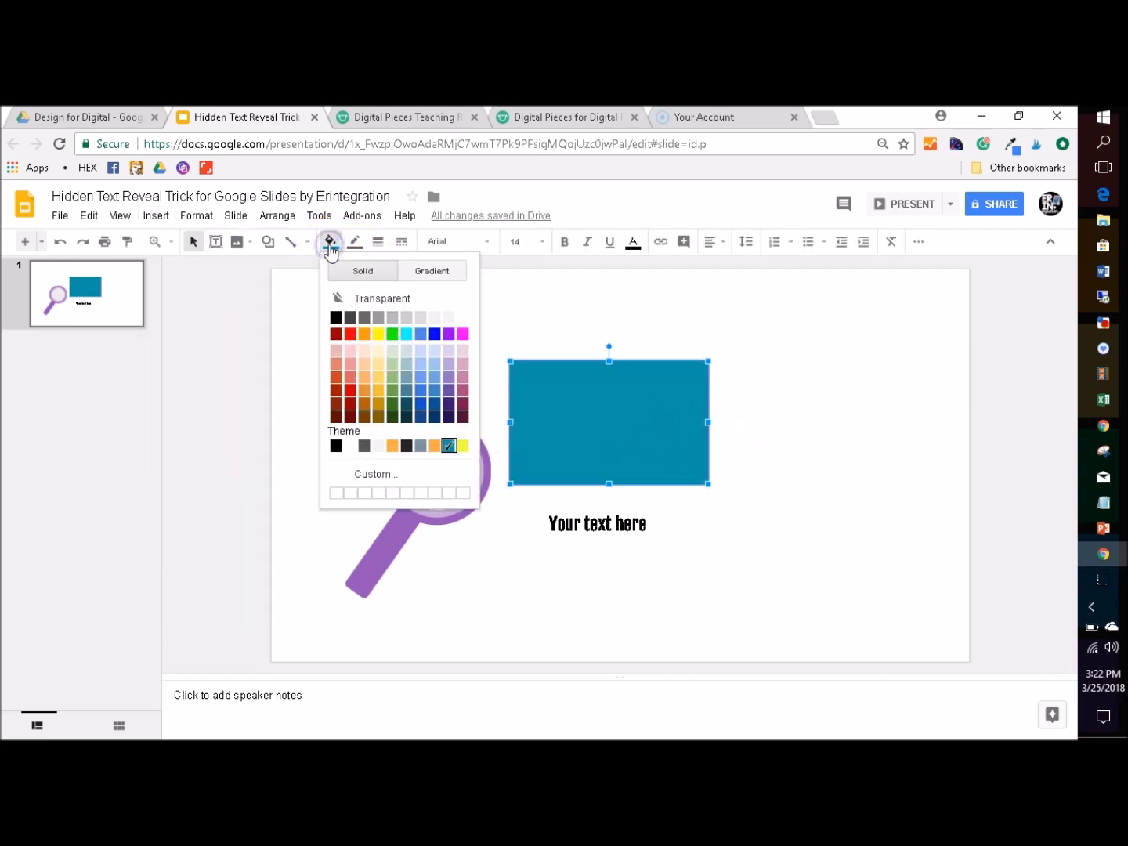
pyautogui.click(448, 445)
# - Move the 'Your text here' caption up to sit just under the rectangle
pyautogui.click(611, 538)
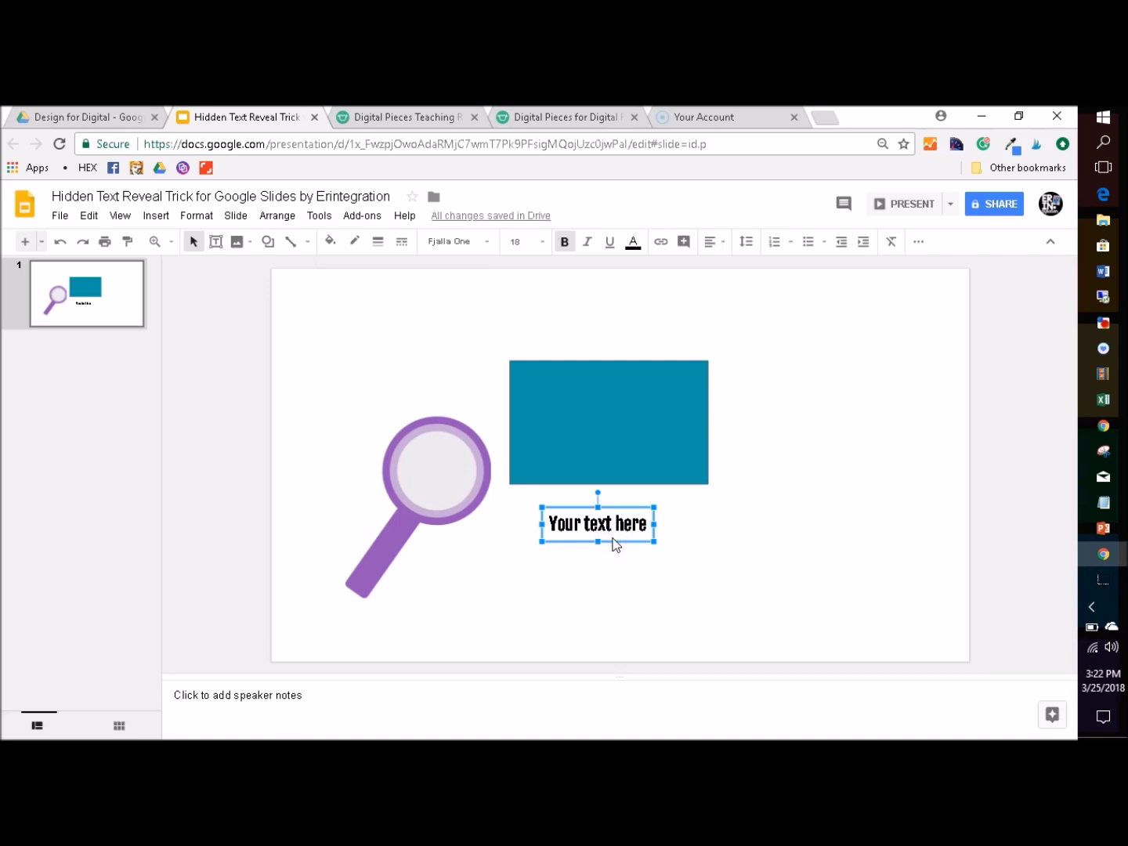
pyautogui.click(616, 509)
pyautogui.moveTo(618, 507); pyautogui.dragTo(633, 495)
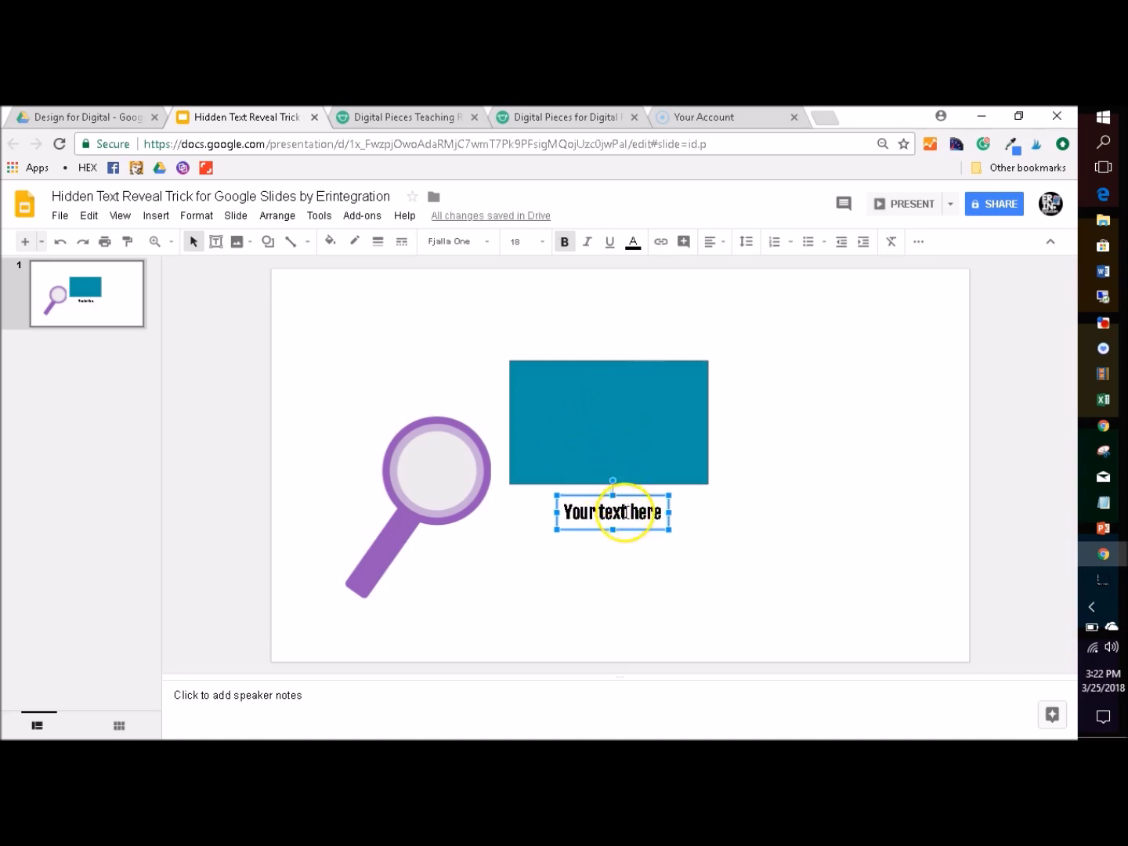
pyautogui.click(150, 216)
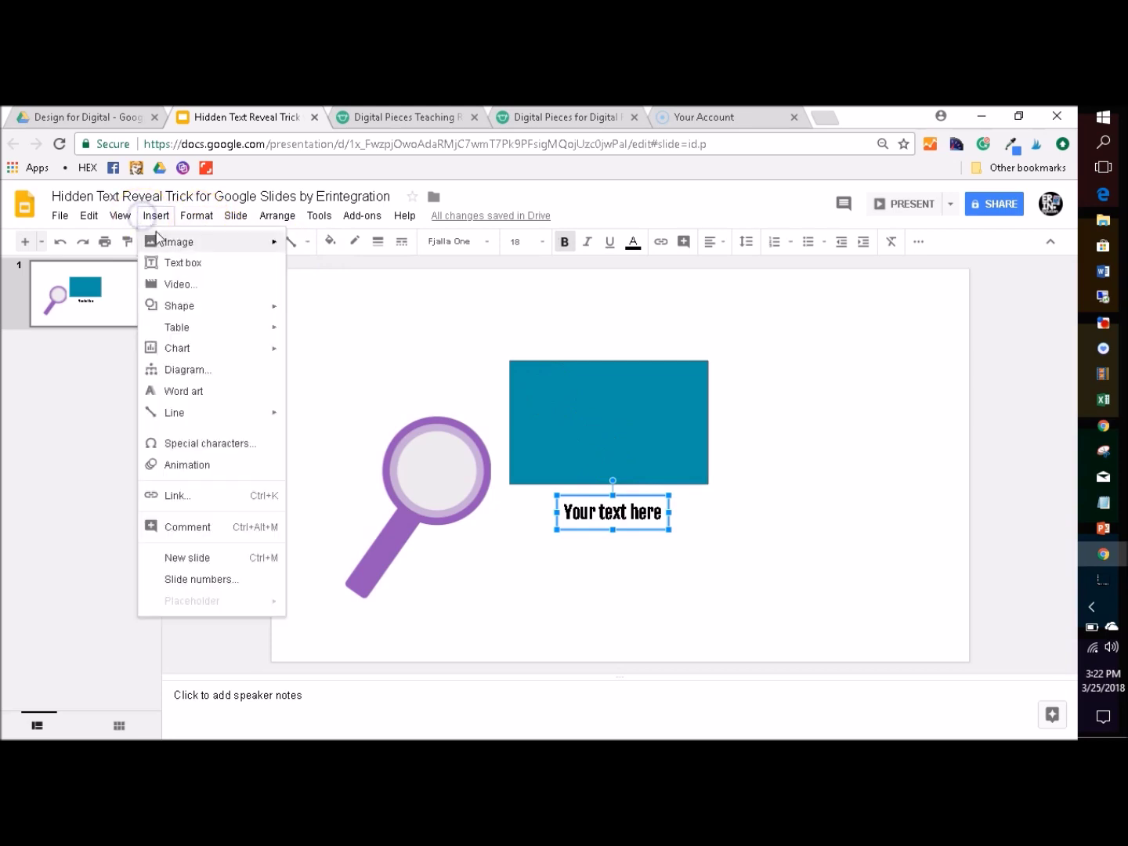
pyautogui.click(638, 514)
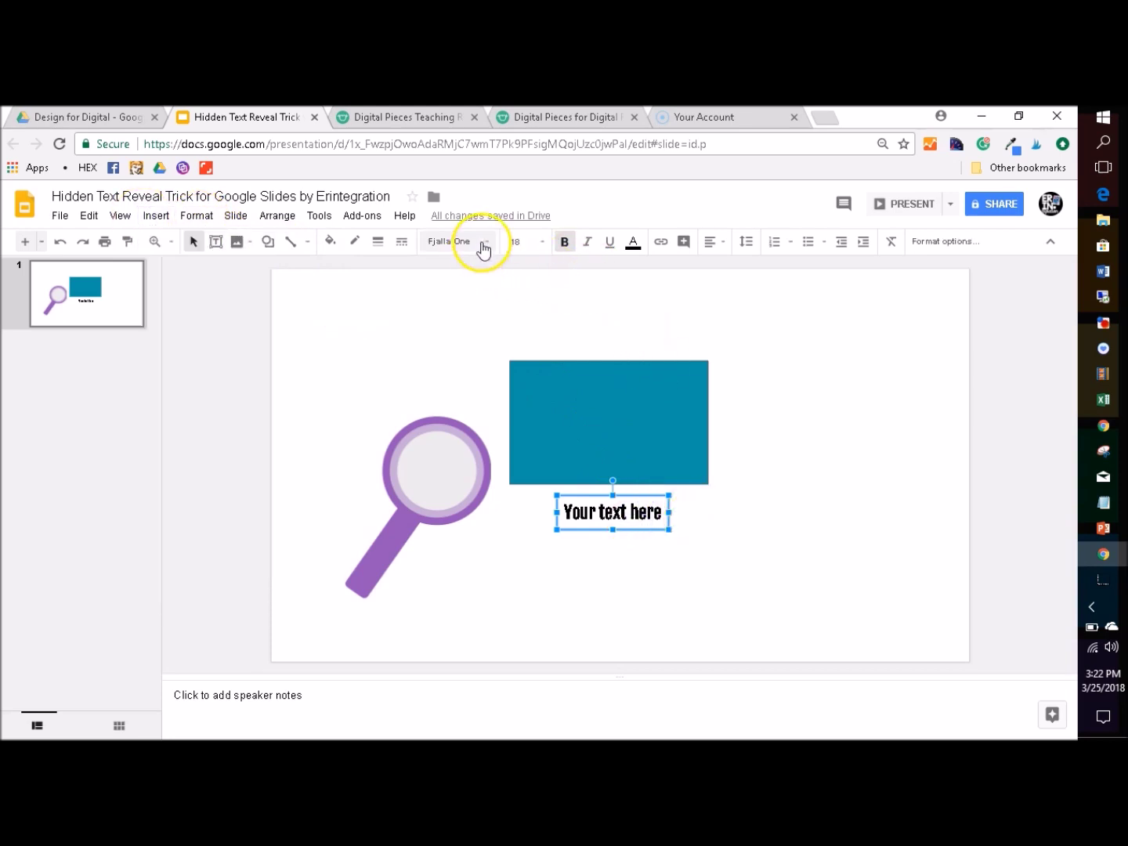
# - Make the caption bold in theme teal #0097a7 and drag it onto the rectangle
pyautogui.click(563, 244)
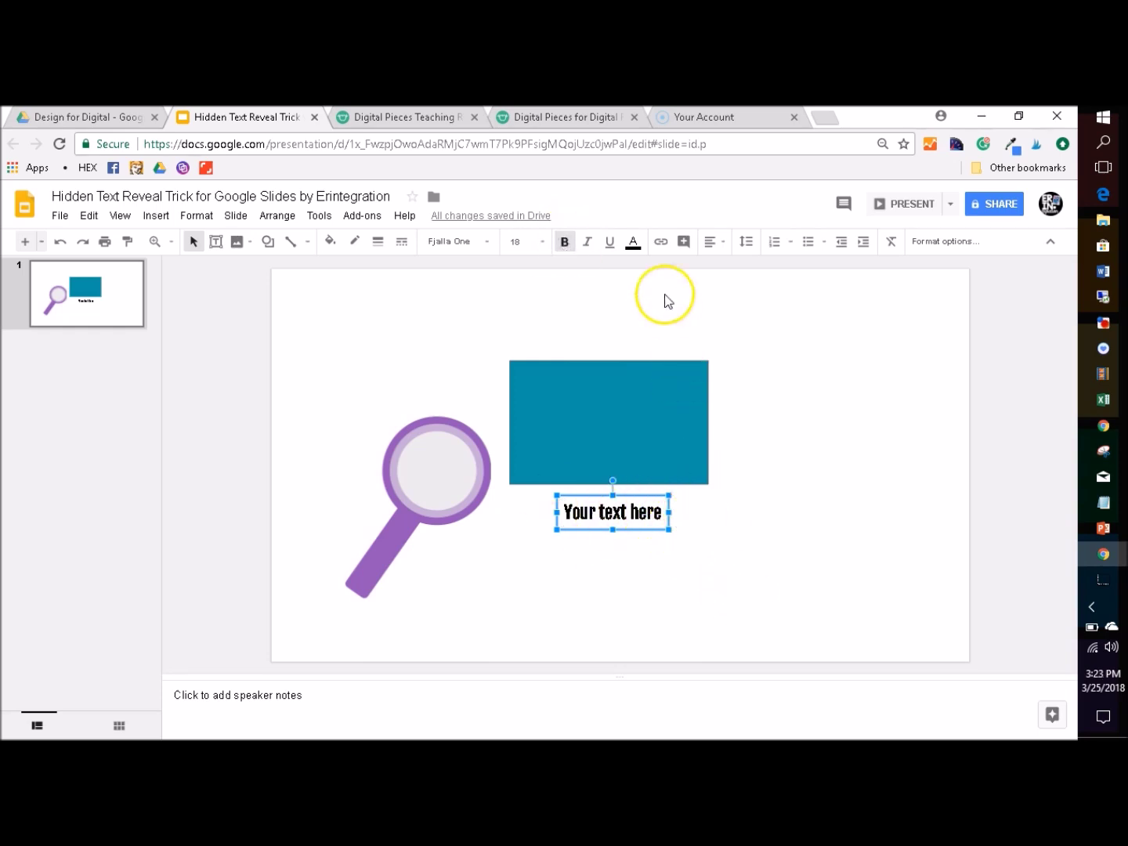
pyautogui.click(636, 244)
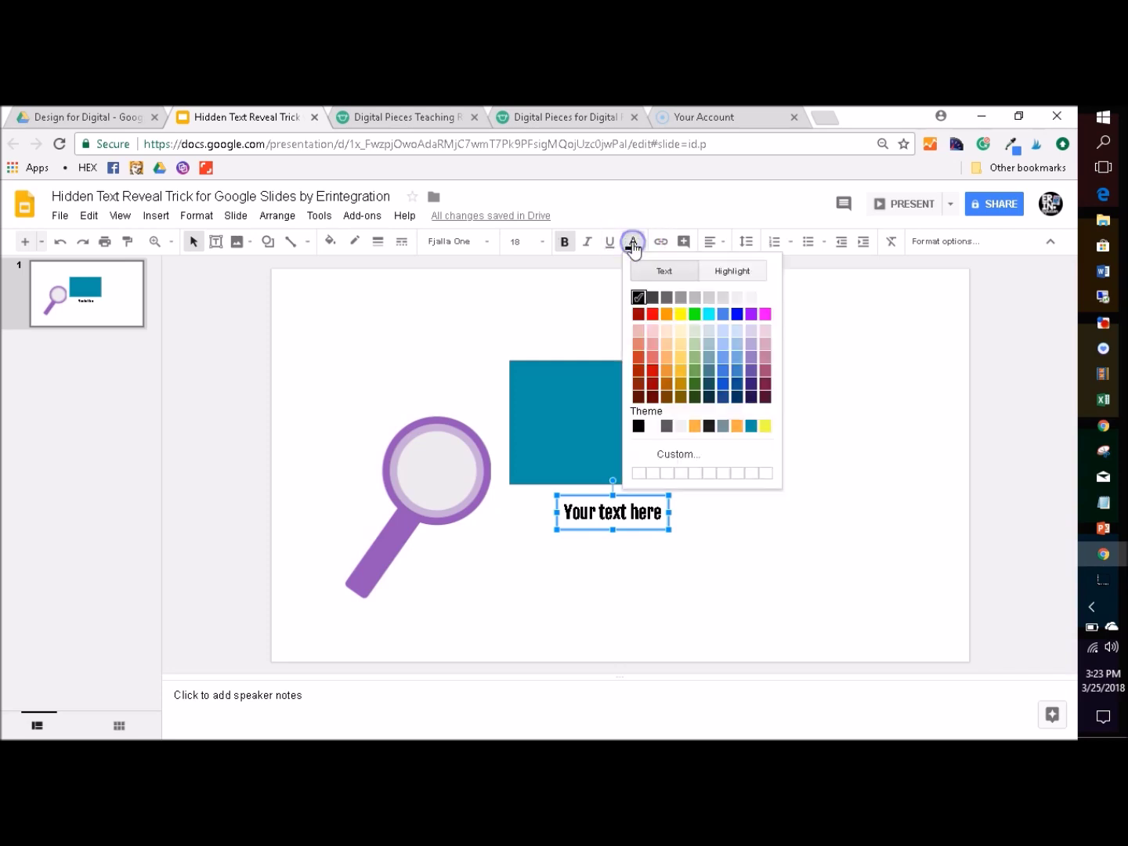
pyautogui.click(751, 427)
pyautogui.moveTo(589, 498); pyautogui.dragTo(588, 412)
pyautogui.click(753, 410)
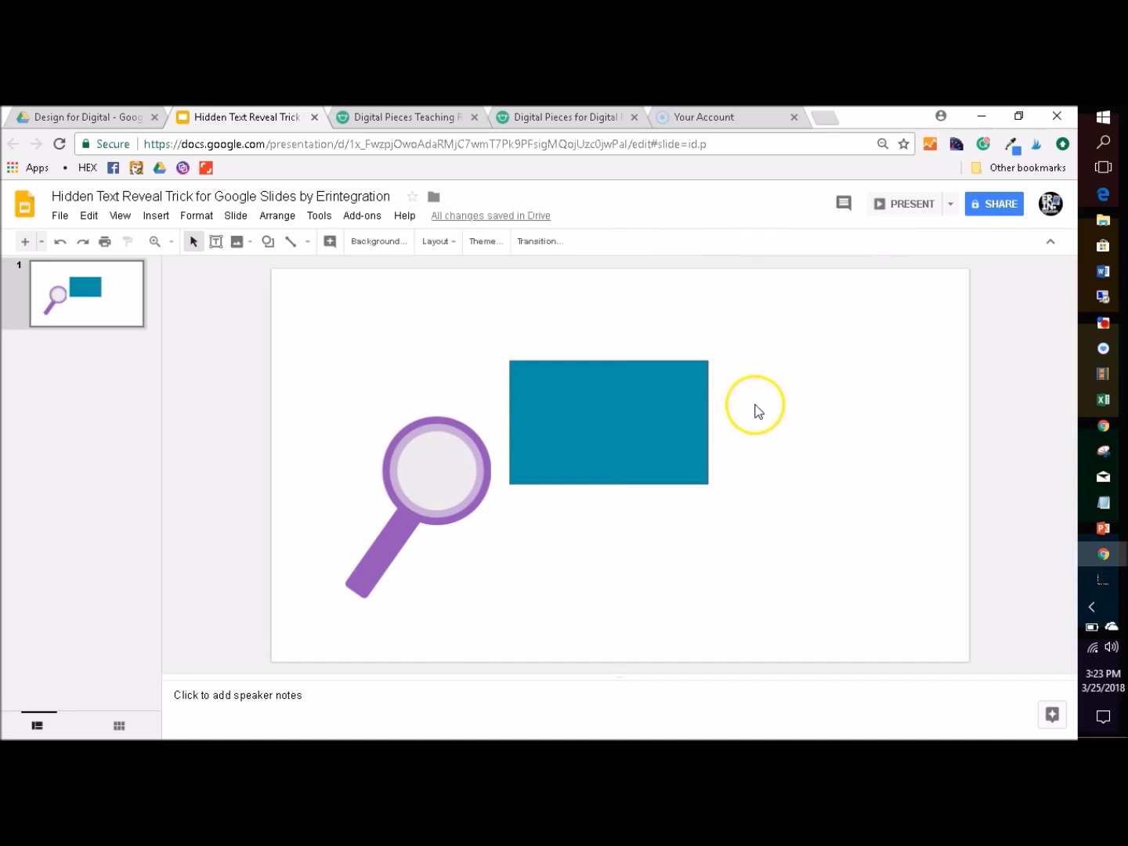
# - Shift the rectangle and hidden caption down-right, then go to the Teachers Pay Teachers results
pyautogui.moveTo(533, 488); pyautogui.dragTo(499, 516)
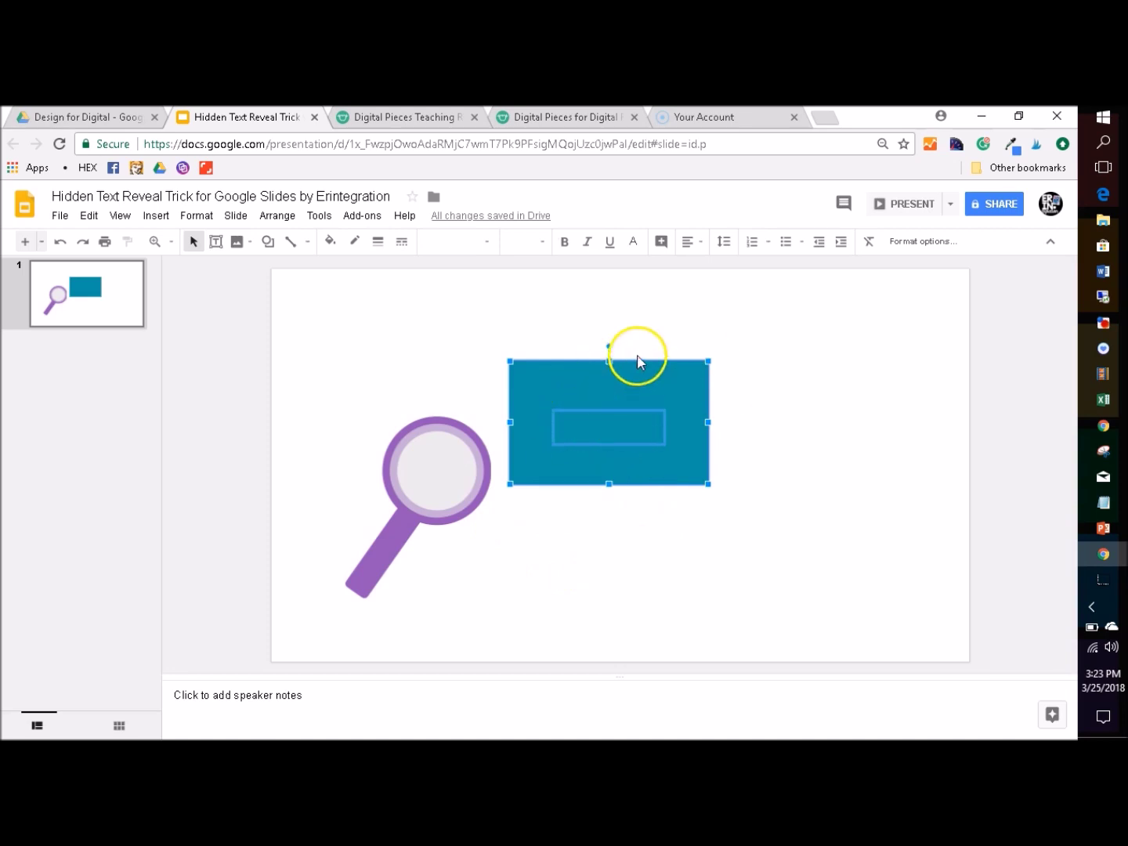
pyautogui.moveTo(634, 374); pyautogui.dragTo(775, 413)
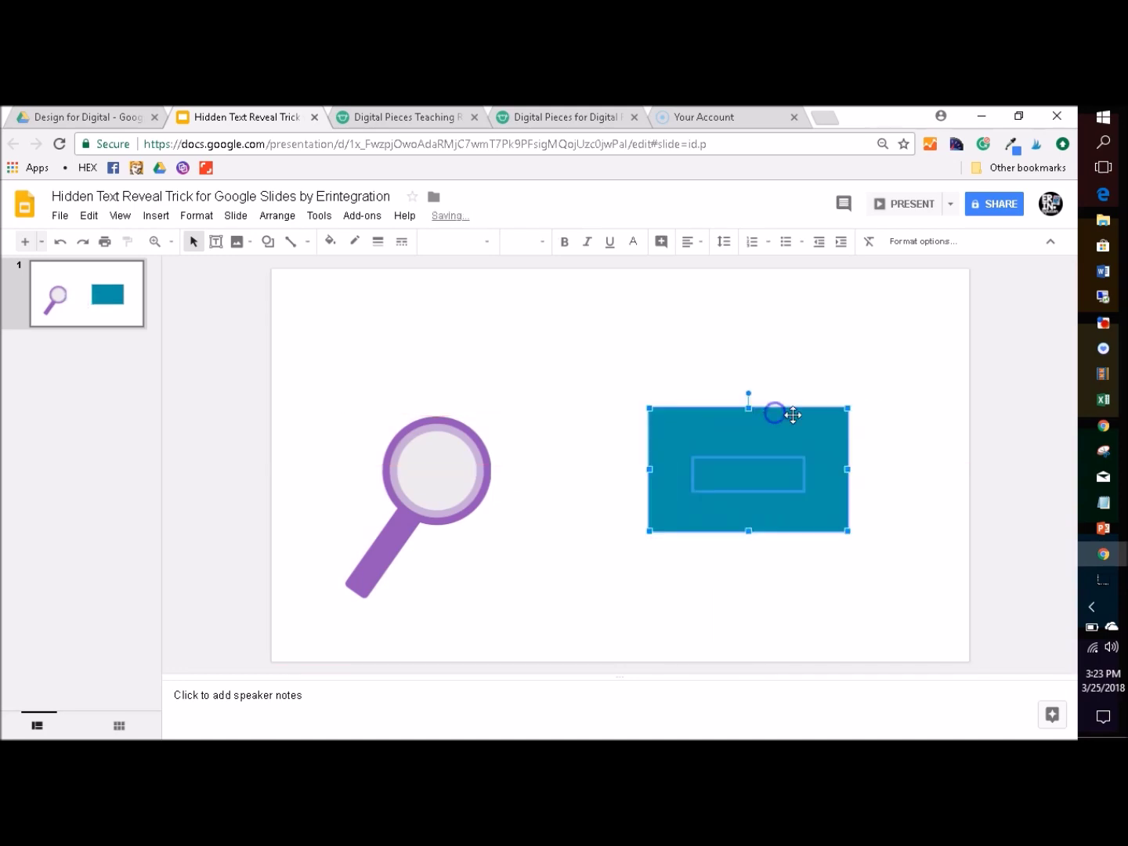
pyautogui.click(991, 362)
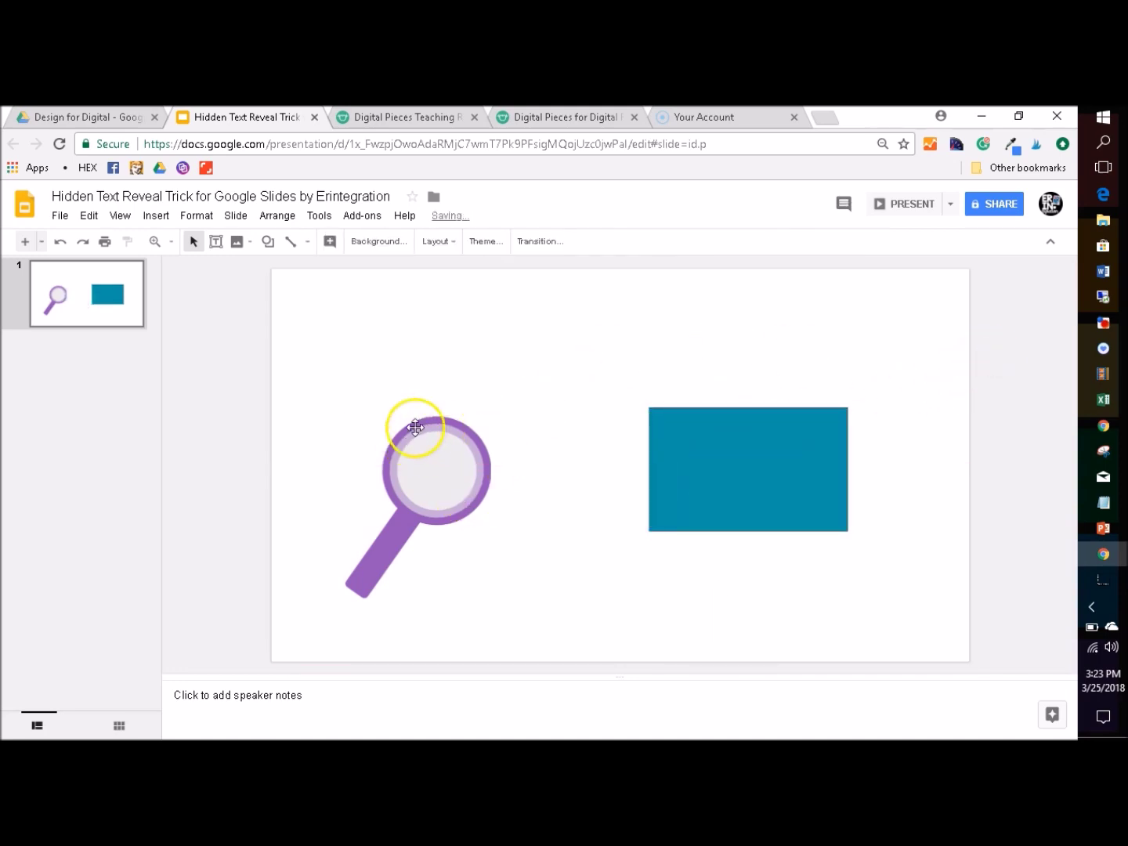
pyautogui.click(404, 117)
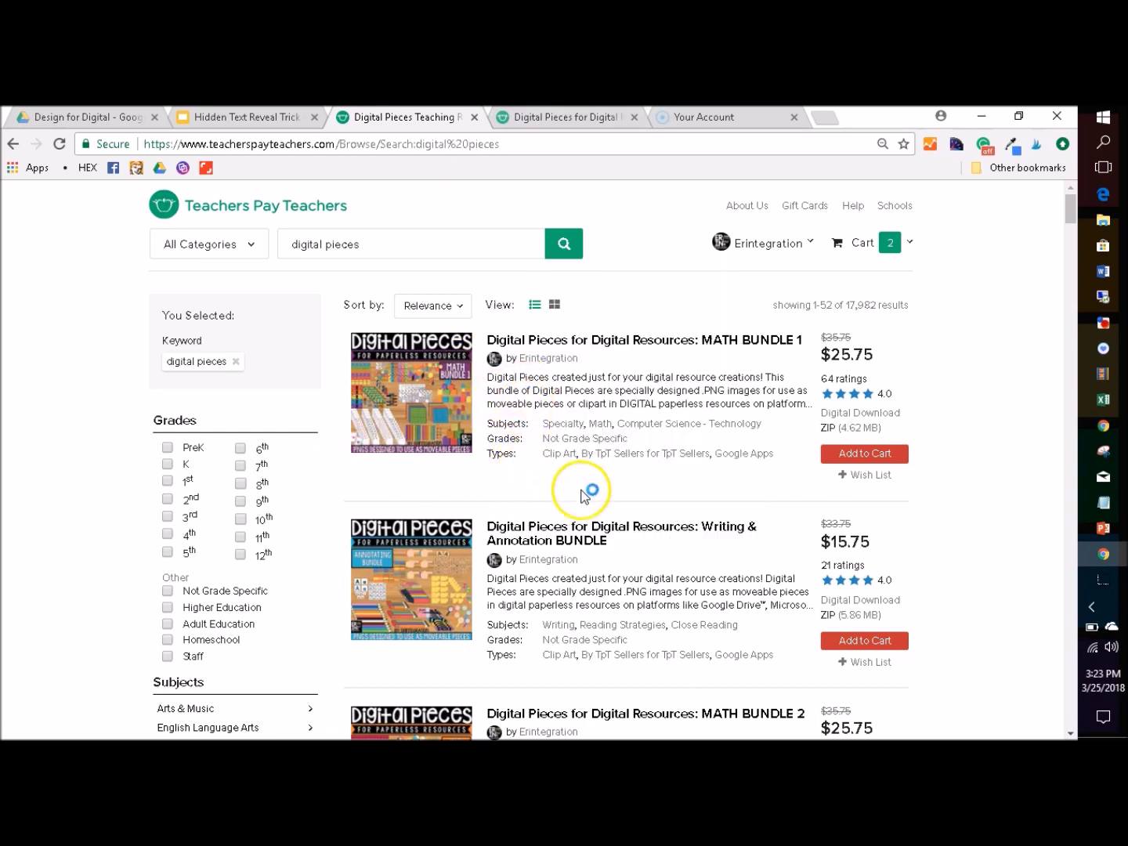
# - Open the Magnifying Glasses product from the Writing & Annotation bundle page
pyautogui.hotkey('ctrl', 'Tab')
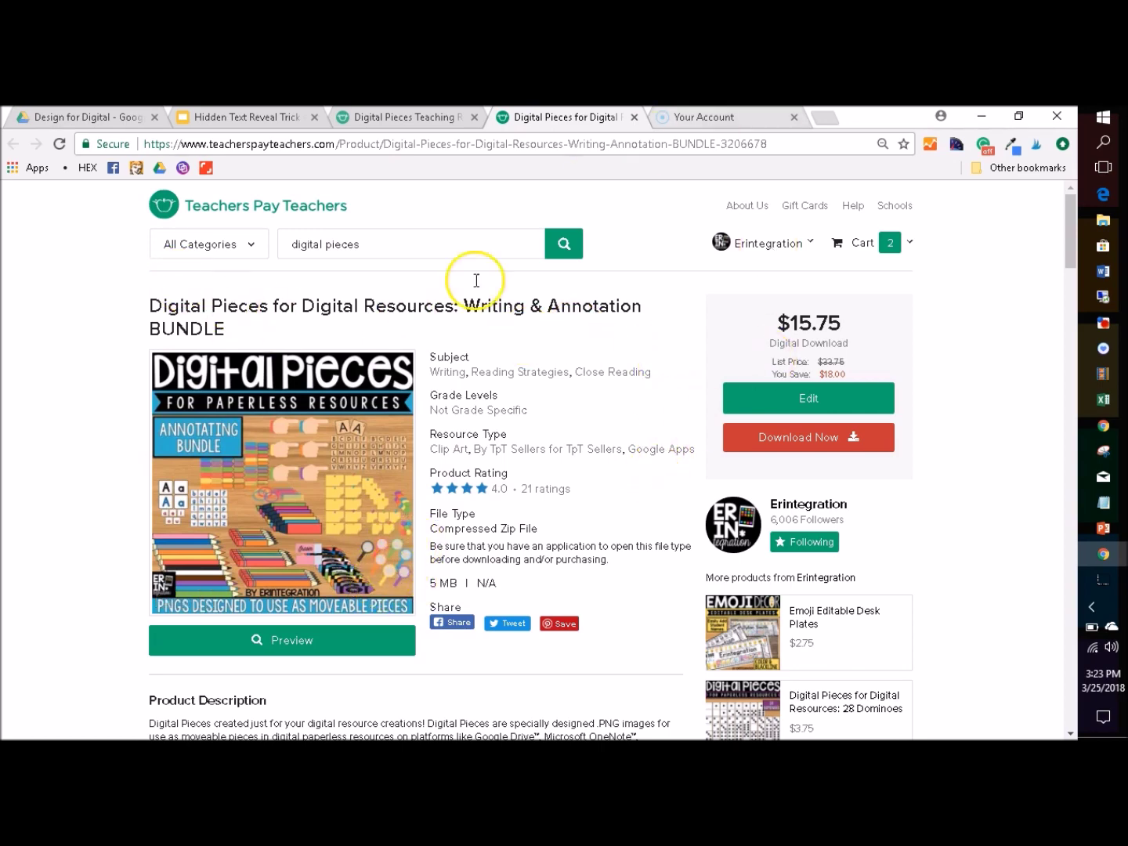
pyautogui.scroll(-1, 407, 616)
pyautogui.scroll(-3, 405, 610)
pyautogui.click(221, 552)
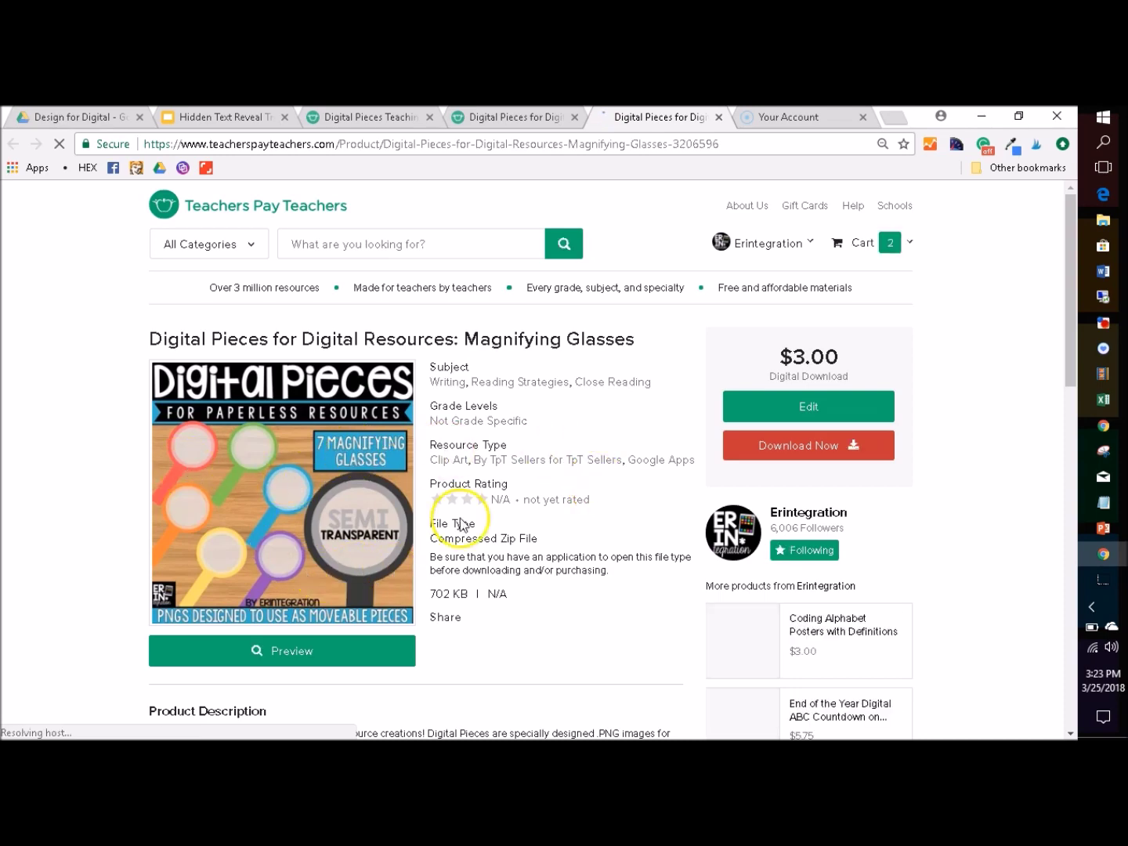
# - Return to the Hidden Text Reveal presentation and select the magnifying-glass image
pyautogui.hotkey('ctrl', 'shift', 'Tab')
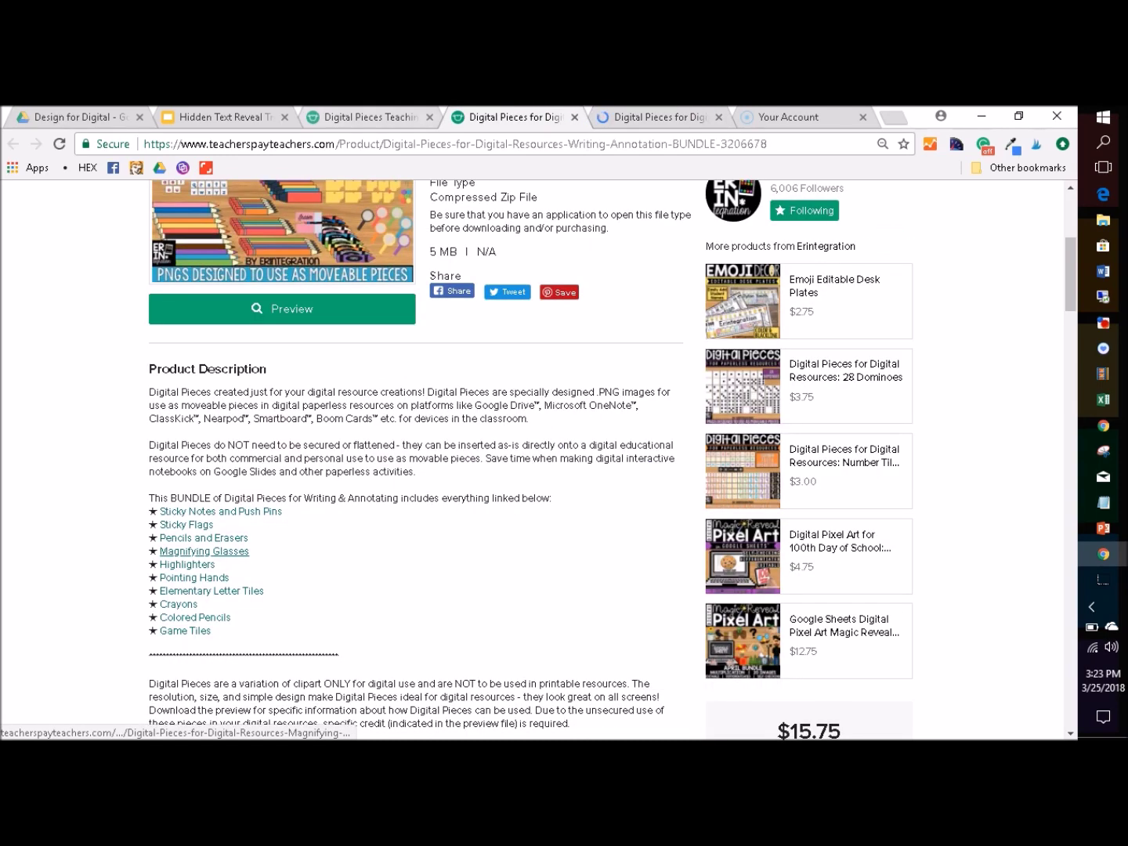
pyautogui.hotkey('ctrl', 'shift', 'Tab')
pyautogui.hotkey('ctrl', 'shift', 'Tab')
pyautogui.click(434, 492)
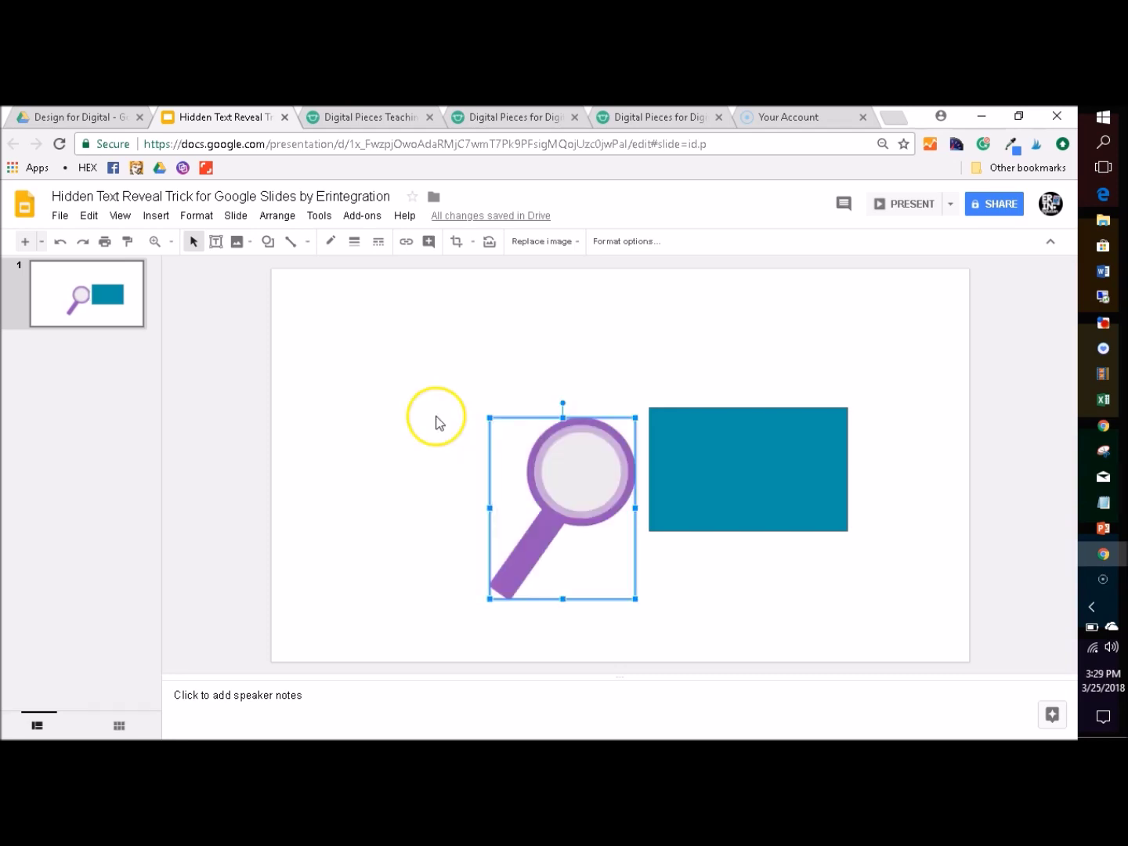
# - Slide the magnifier back and forth over the teal rectangle to reveal 'Your text here'
pyautogui.moveTo(552, 493); pyautogui.dragTo(773, 494)
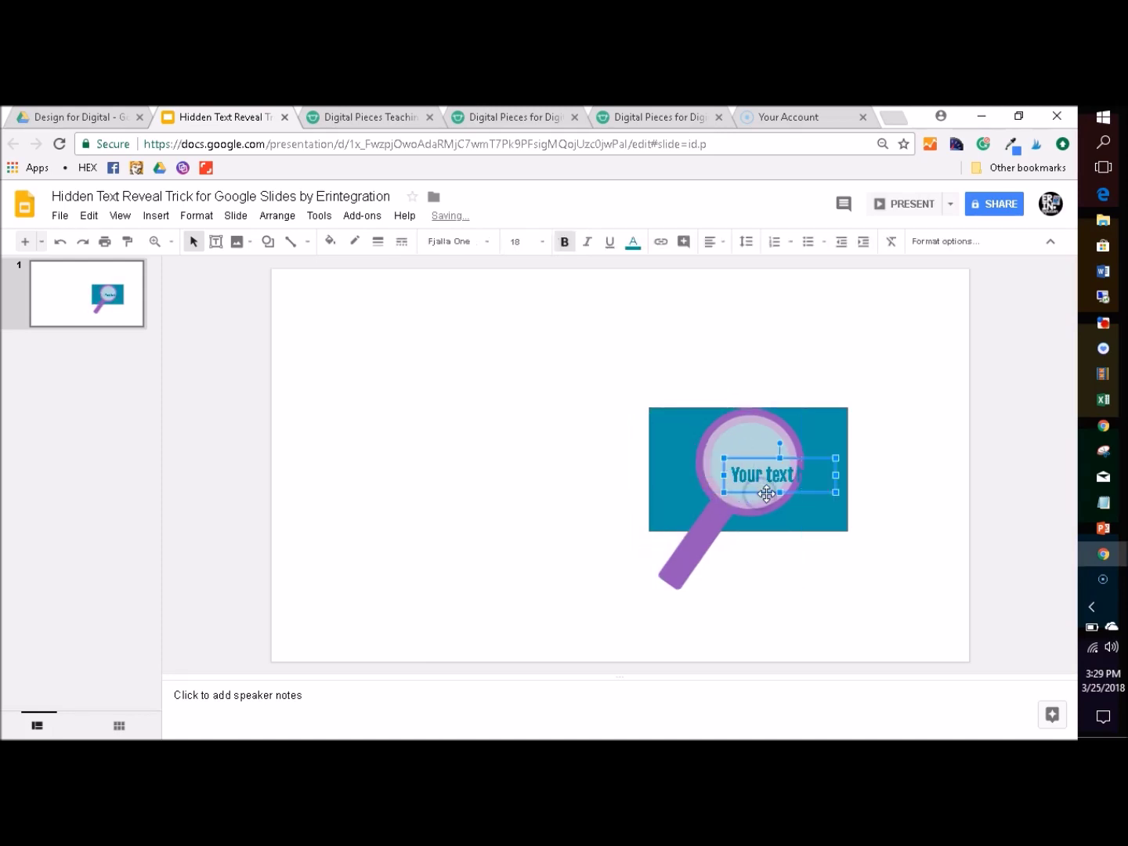
pyautogui.click(651, 586)
pyautogui.moveTo(673, 569); pyautogui.dragTo(736, 577)
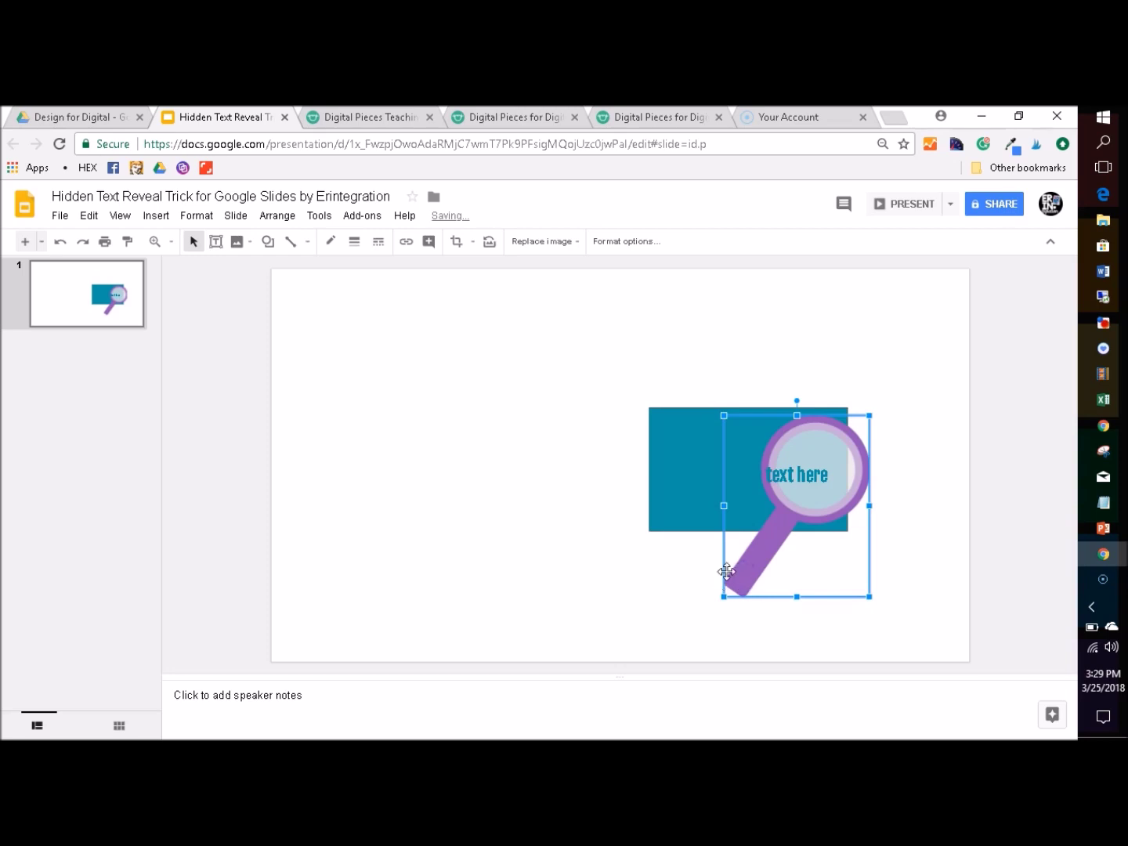
pyautogui.moveTo(726, 571); pyautogui.dragTo(675, 572)
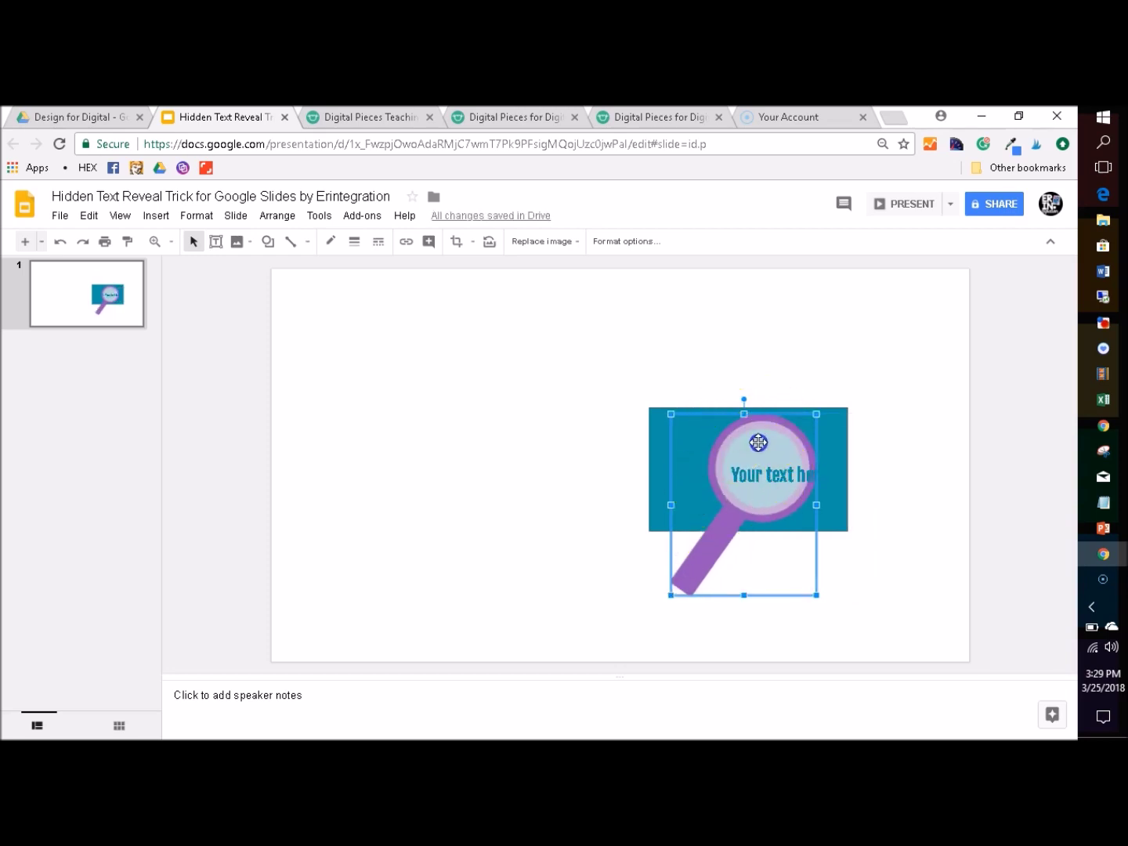
pyautogui.moveTo(740, 441); pyautogui.dragTo(763, 443)
pyautogui.click(790, 470)
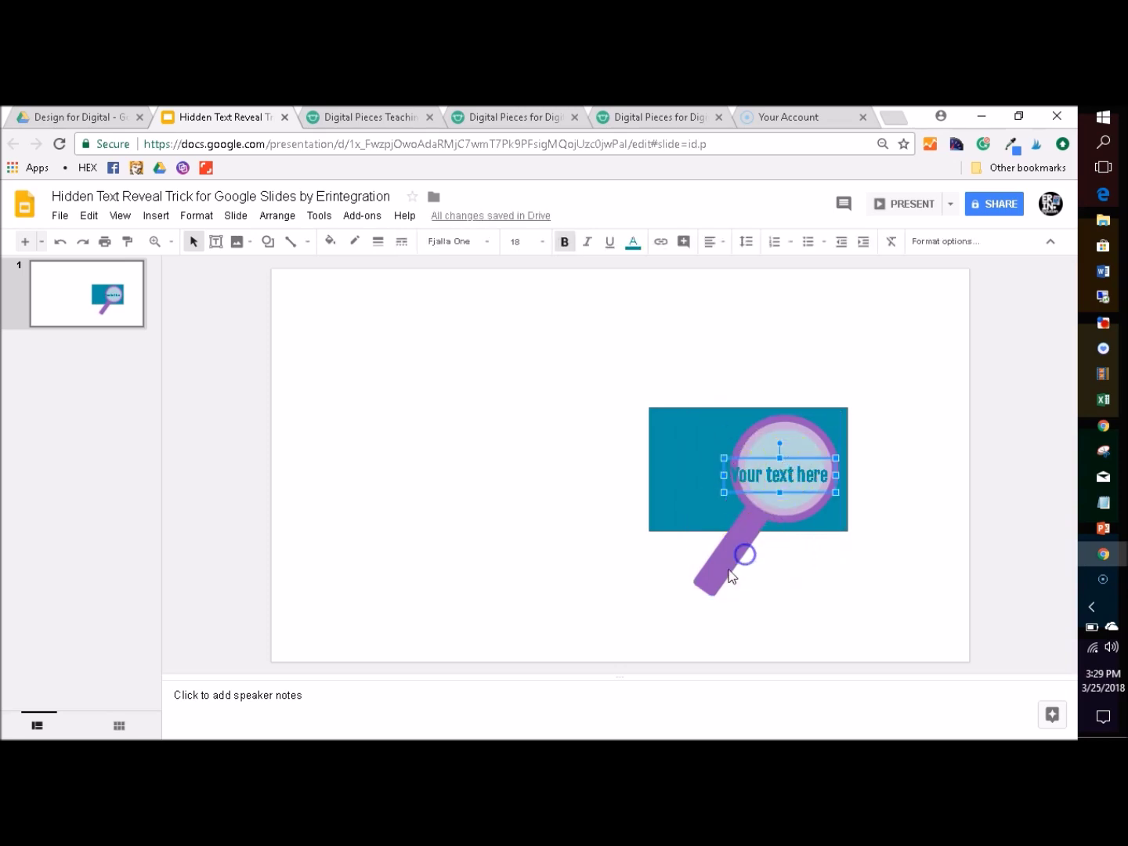
# - Move the magnifier off the rectangle to its left so the caption is hidden again
pyautogui.click(744, 555)
pyautogui.moveTo(700, 578)
pyautogui.mouseDown()
pyautogui.moveTo(662, 581)
pyautogui.moveTo(768, 576)
pyautogui.moveTo(707, 581)
pyautogui.moveTo(690, 597)
pyautogui.mouseUp()
pyautogui.click(577, 511)
pyautogui.moveTo(750, 541); pyautogui.dragTo(545, 499)
pyautogui.click(744, 472)
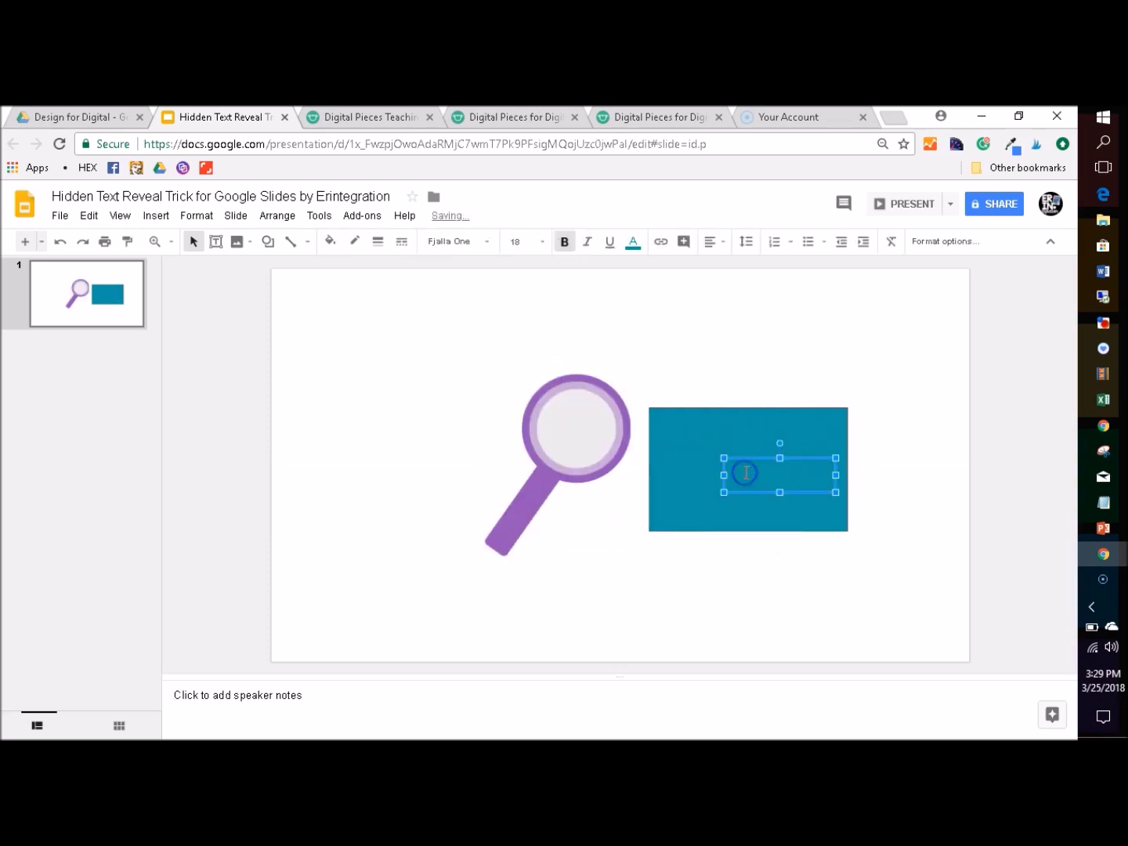
pyautogui.rightClick(744, 457)
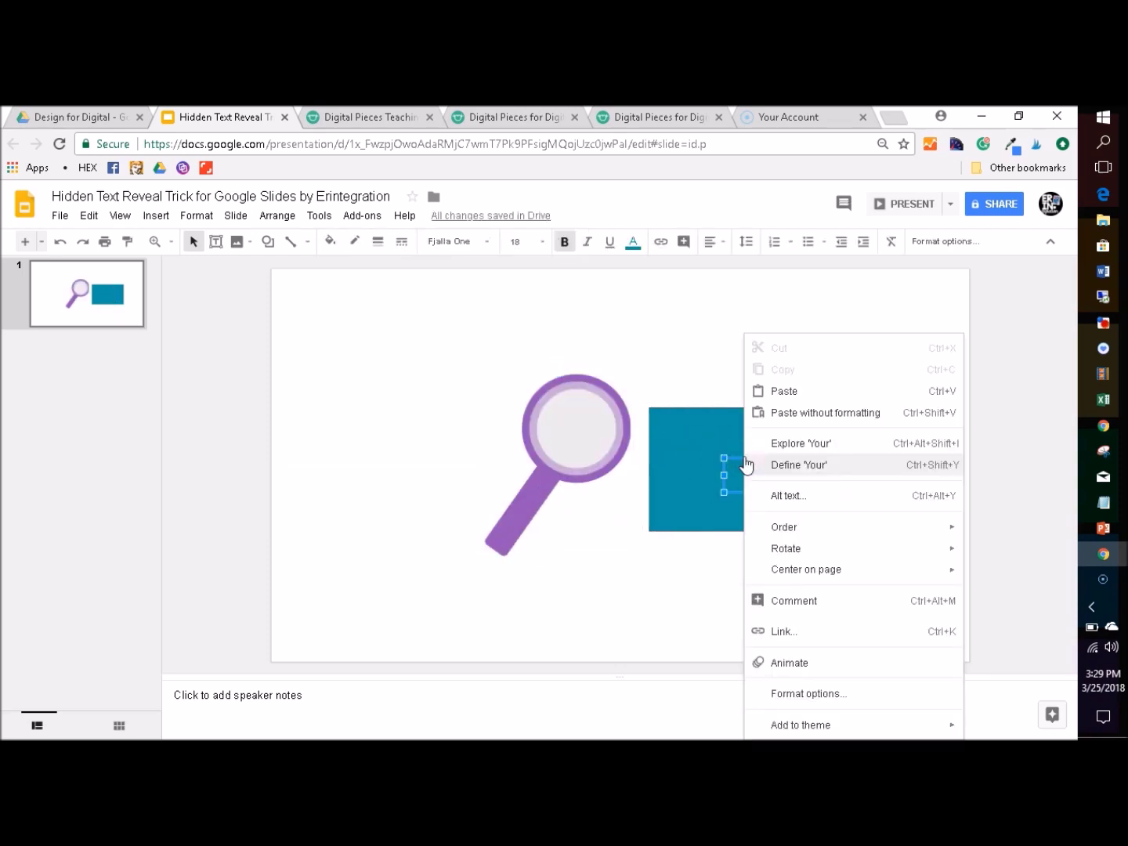
pyautogui.moveTo(814, 535)
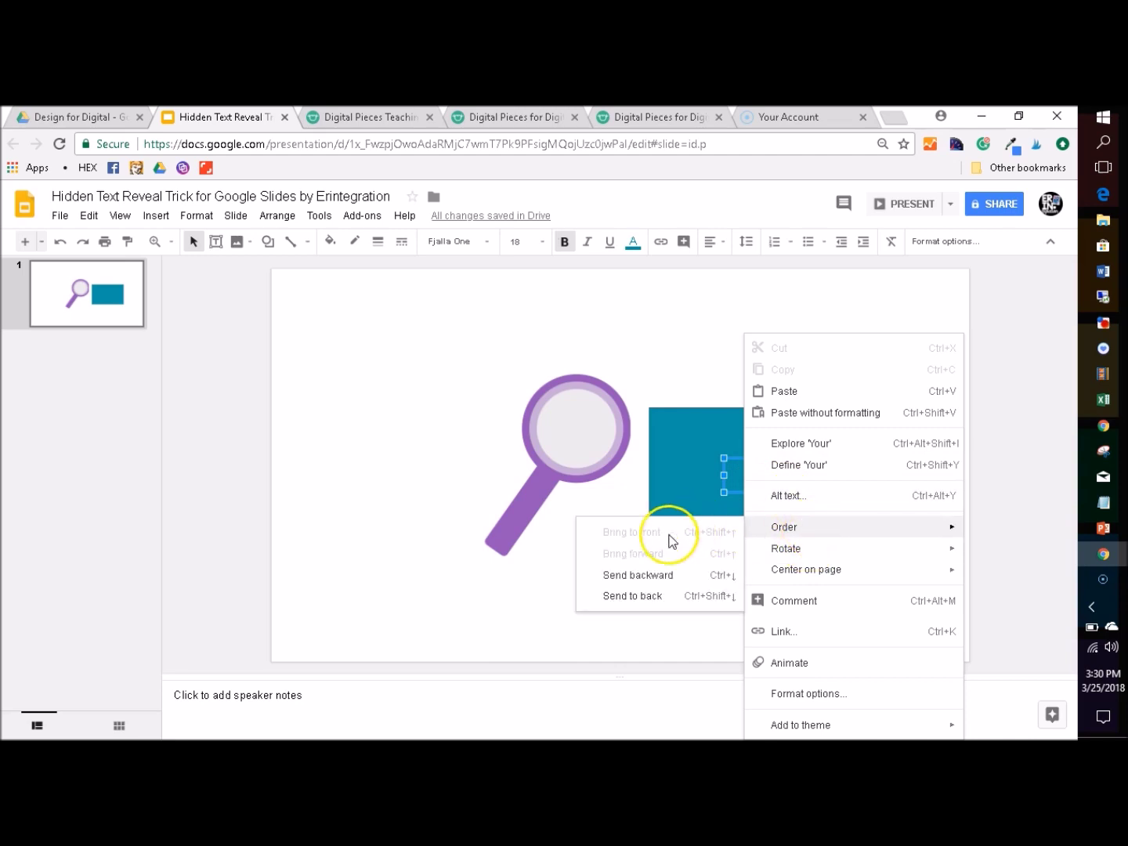
pyautogui.click(684, 319)
pyautogui.click(663, 415)
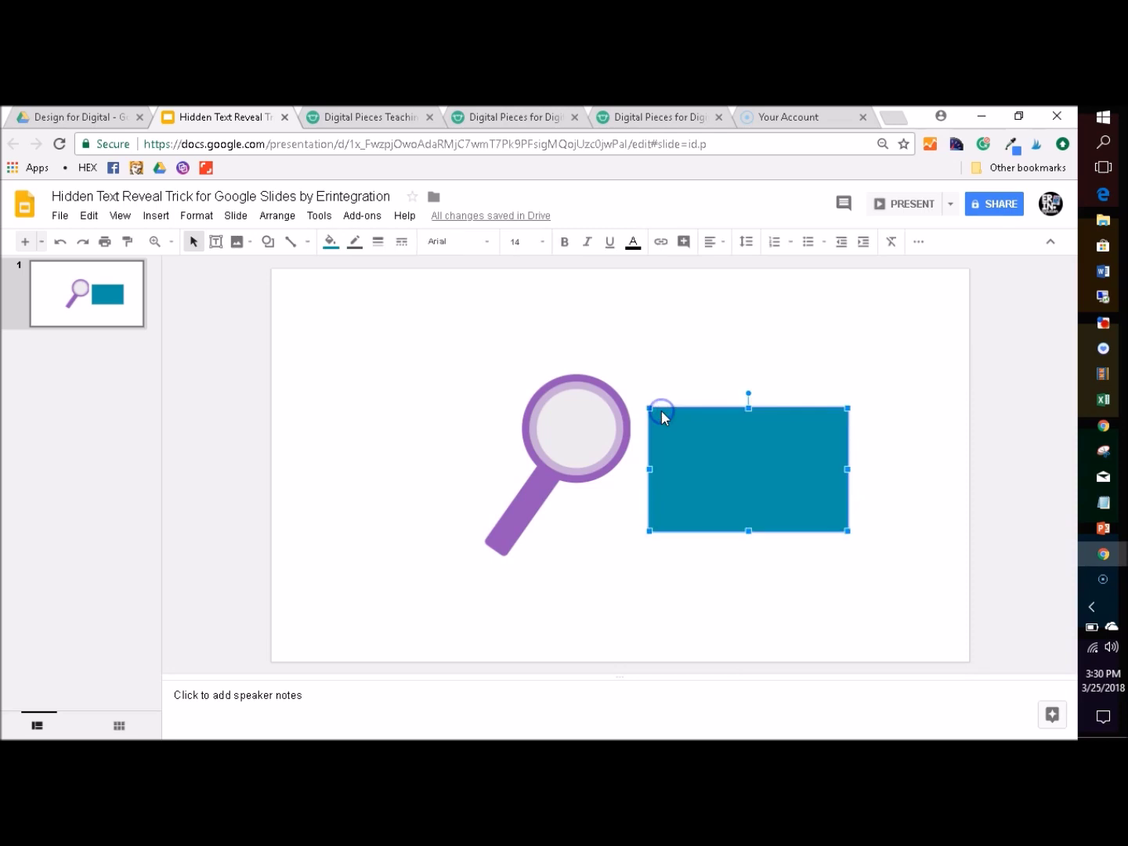
pyautogui.rightClick(664, 415)
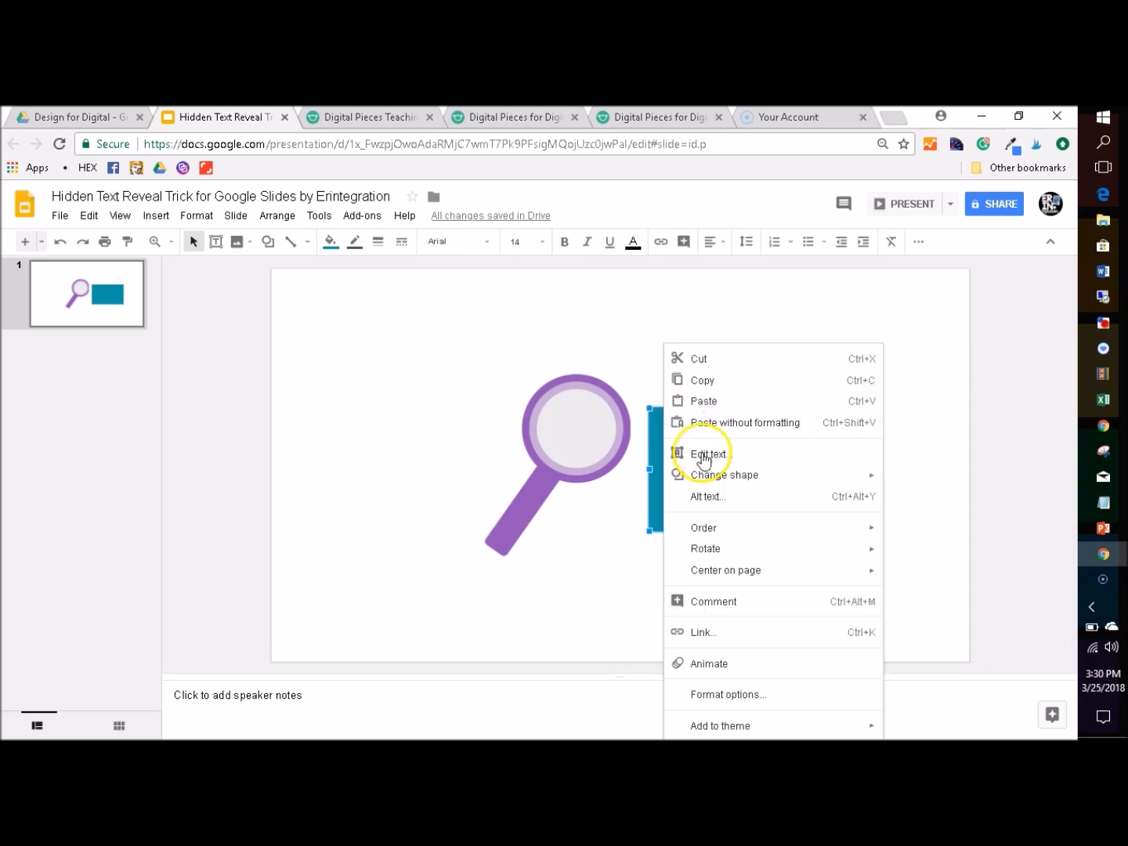
pyautogui.moveTo(831, 529)
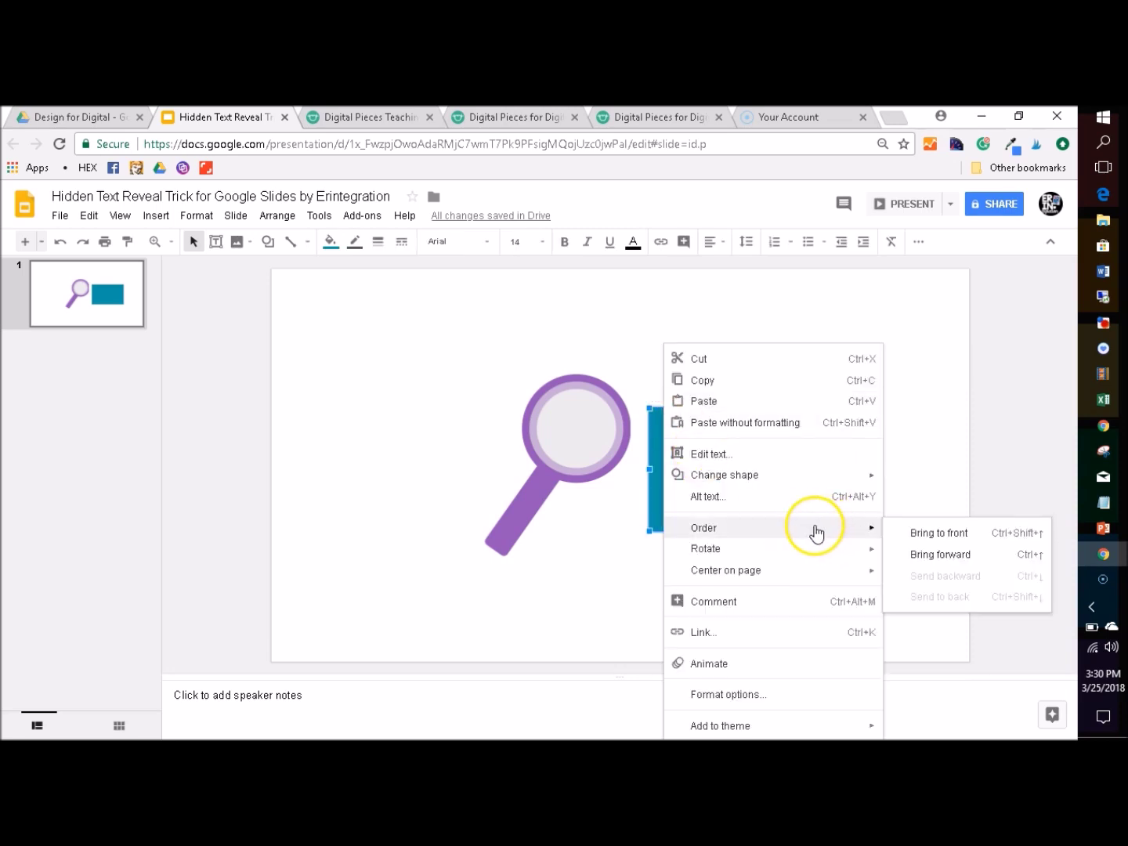
pyautogui.click(940, 442)
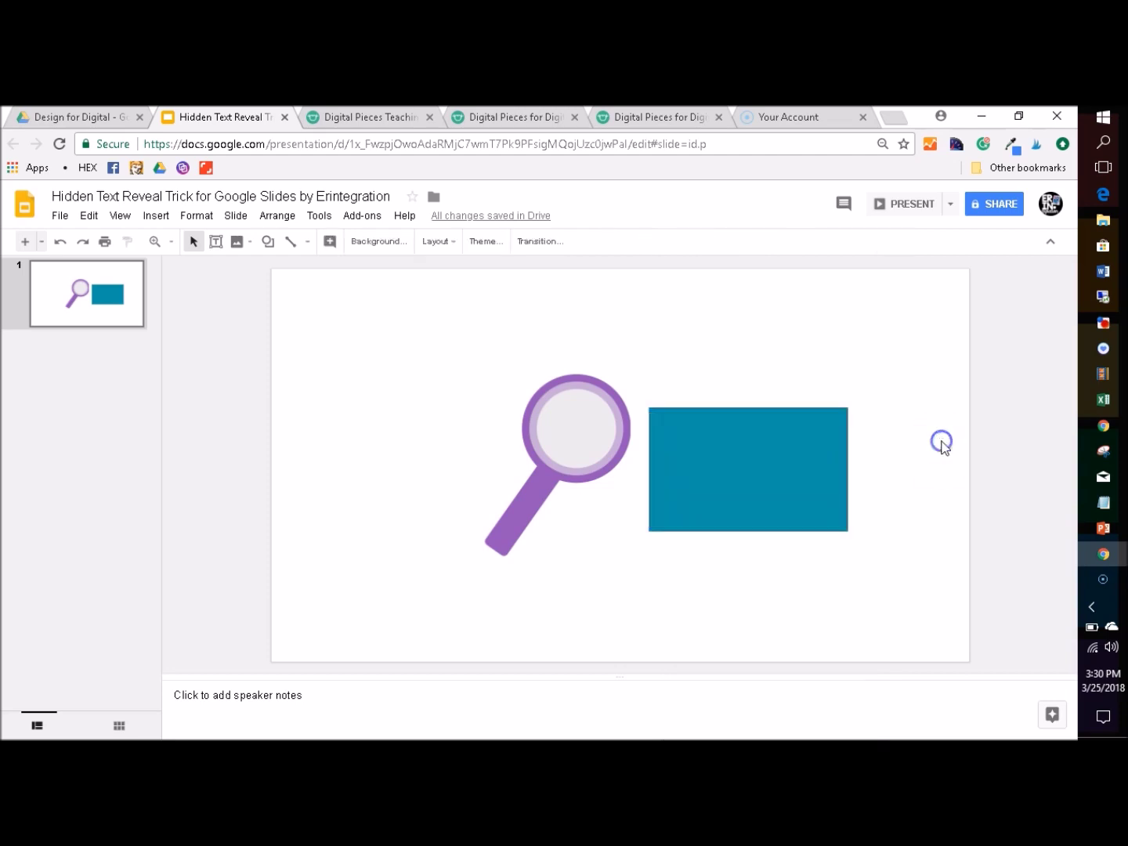
pyautogui.click(616, 426)
pyautogui.moveTo(501, 548); pyautogui.dragTo(669, 586)
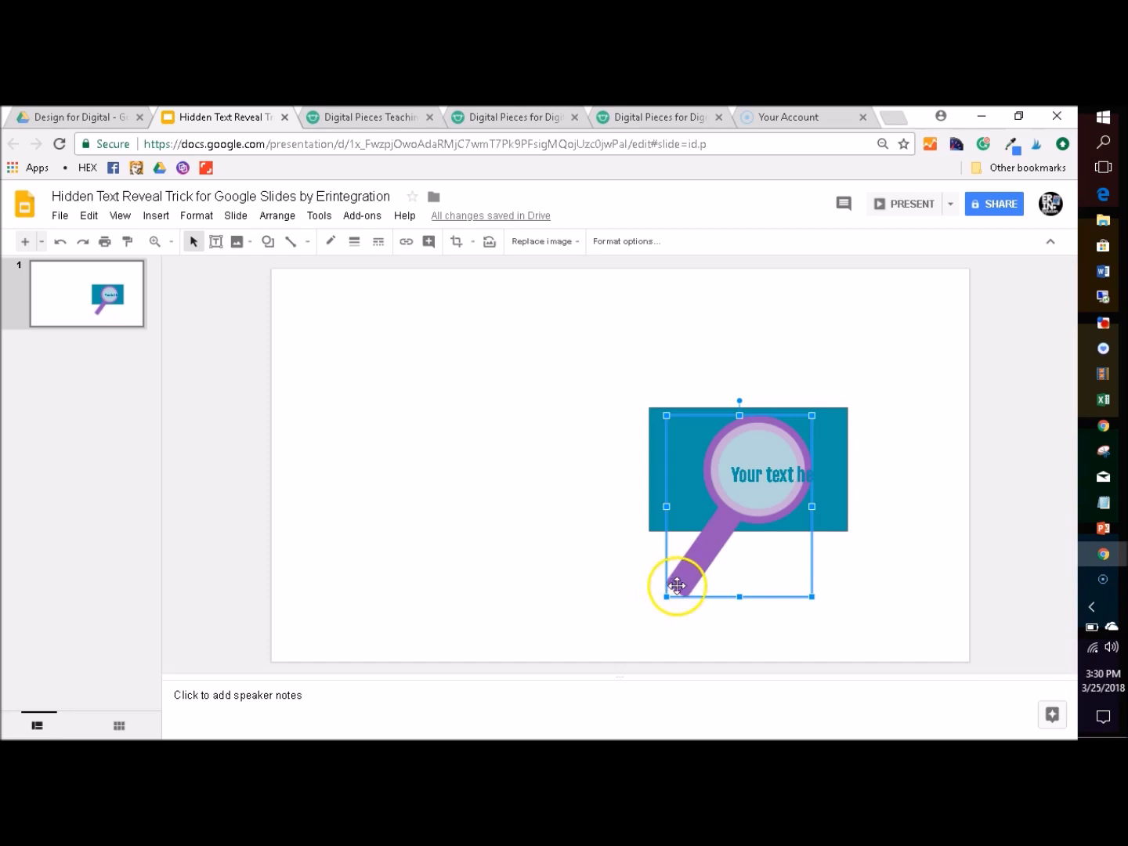
# - Test the magnifier reveal, move it left, and draw a text box above the rectangle
pyautogui.moveTo(691, 586); pyautogui.dragTo(703, 591)
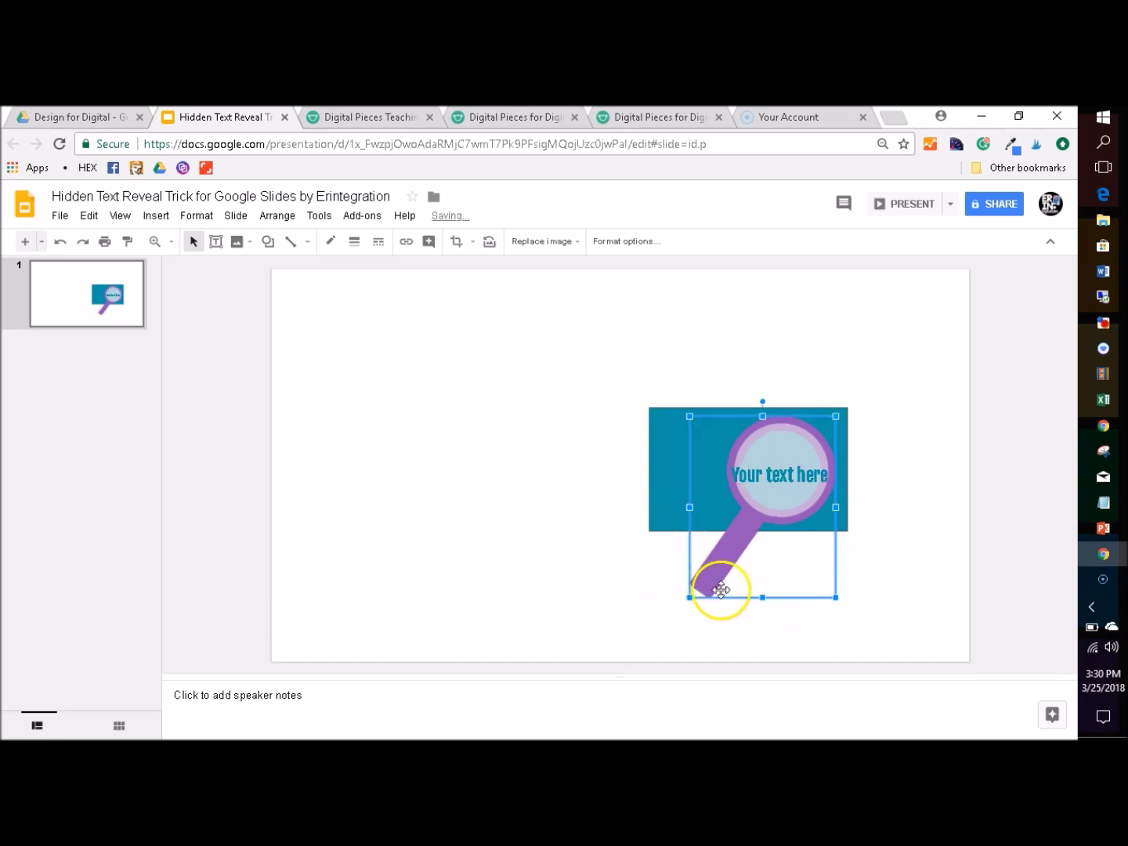
pyautogui.moveTo(692, 589); pyautogui.dragTo(572, 568)
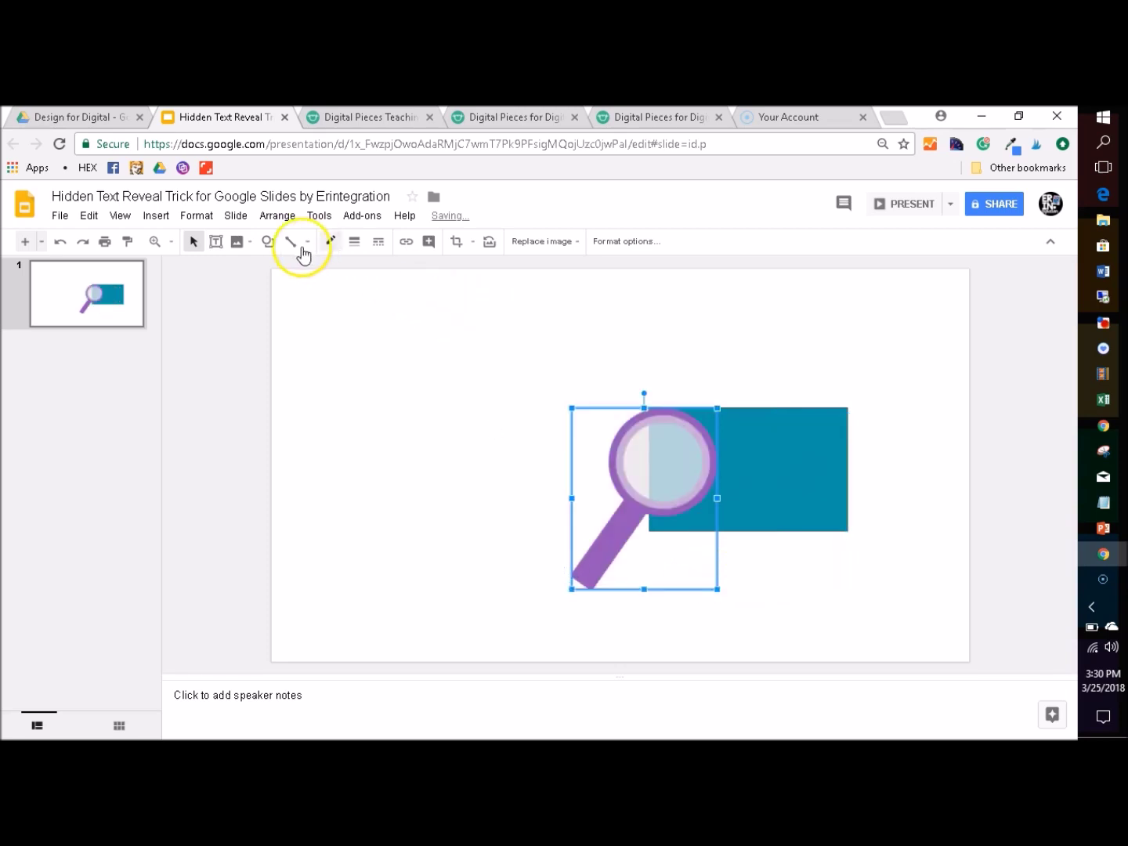
pyautogui.click(216, 242)
pyautogui.moveTo(631, 354); pyautogui.dragTo(864, 400)
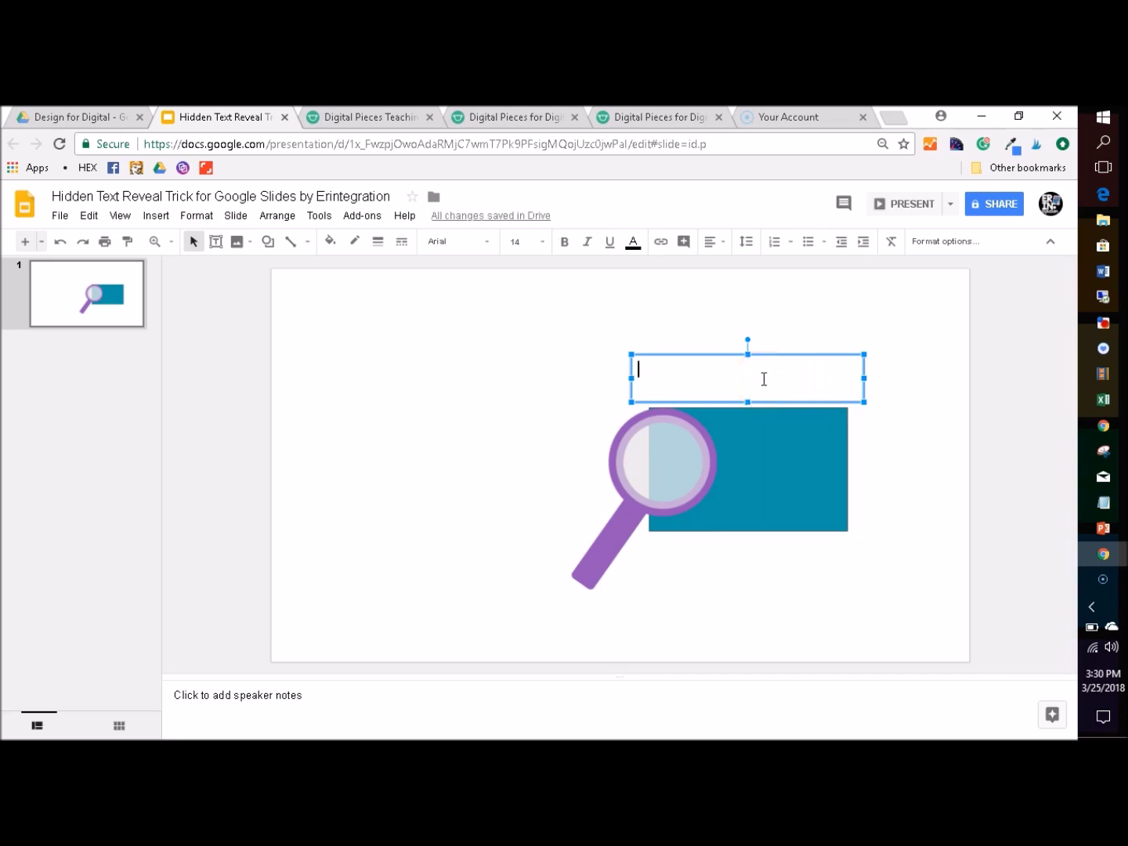
# - Type the instruction '...magnifying glass over the colored rectangle to reveal the...' into the text box
pyautogui.write('Click and drag the magnify')
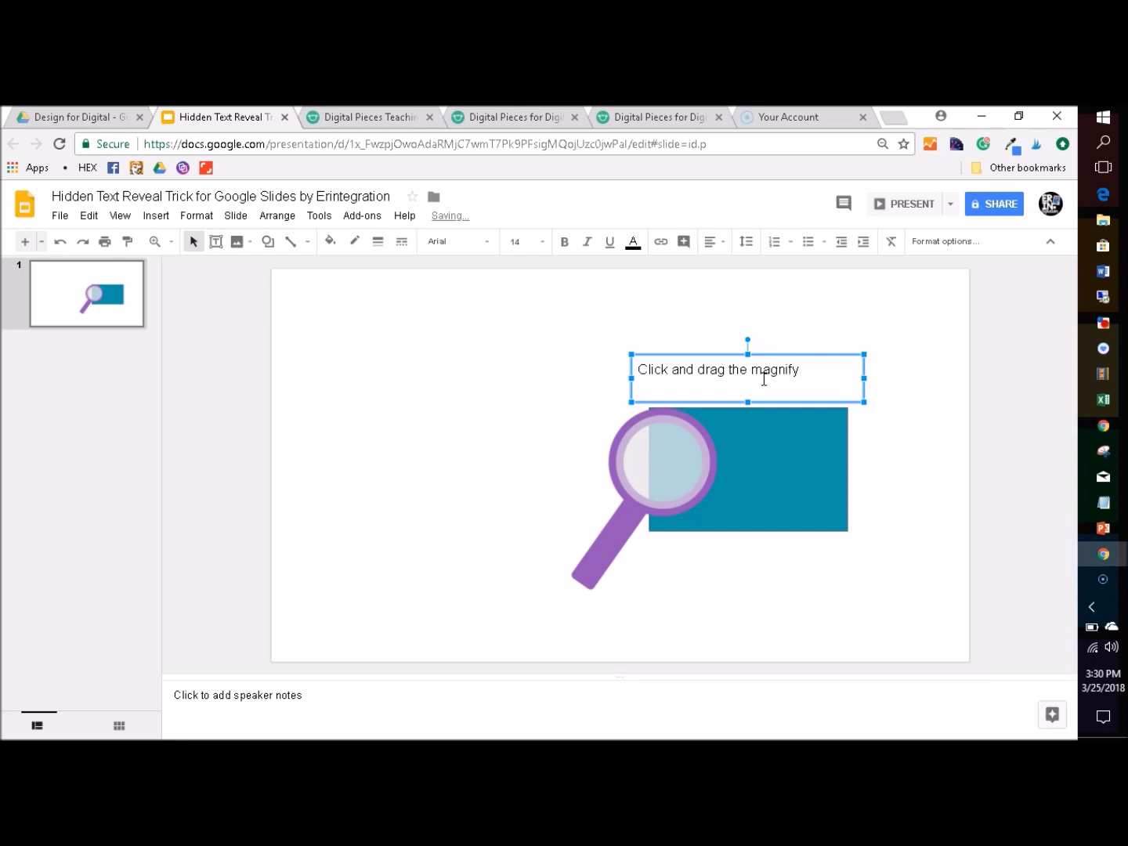
pyautogui.write('ing glass over the colored rectangle to reveal the answer.')
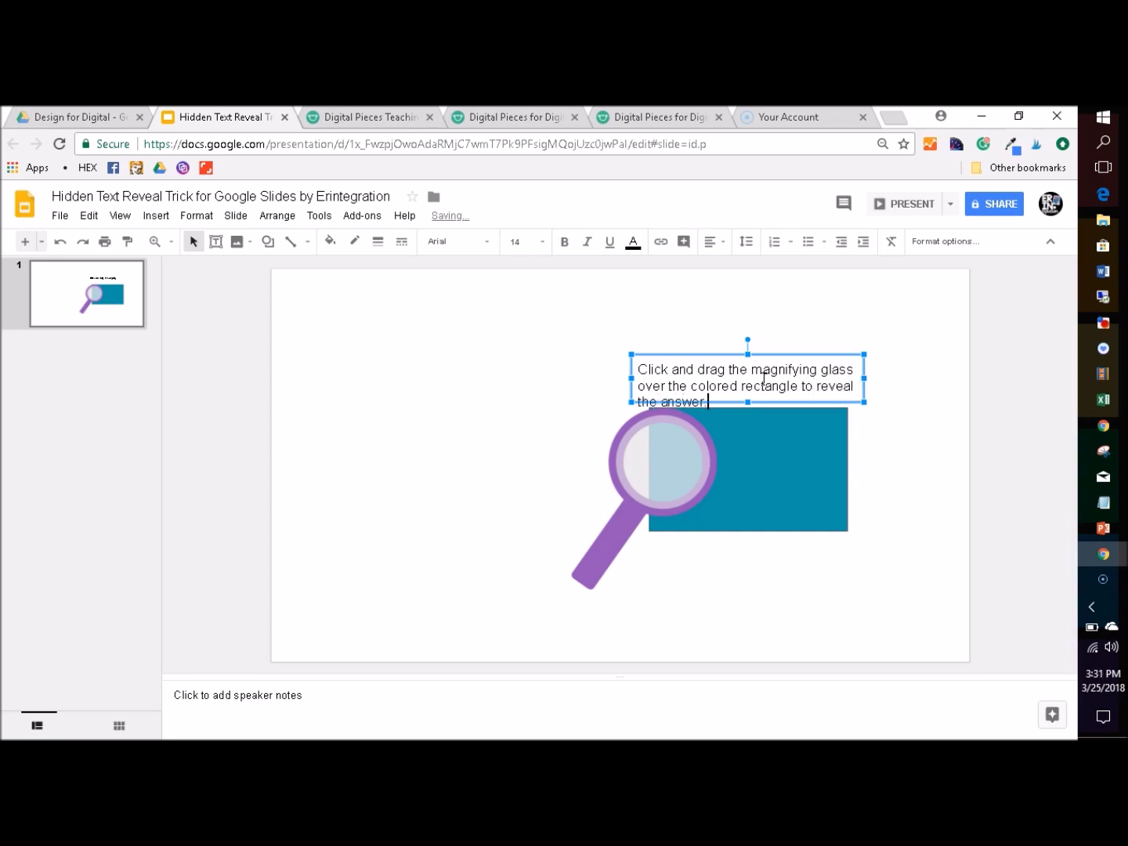
pyautogui.click(455, 427)
pyautogui.moveTo(470, 312); pyautogui.dragTo(552, 378)
# - Move the magnifying-glass image to the slide's lower left
pyautogui.click(626, 558)
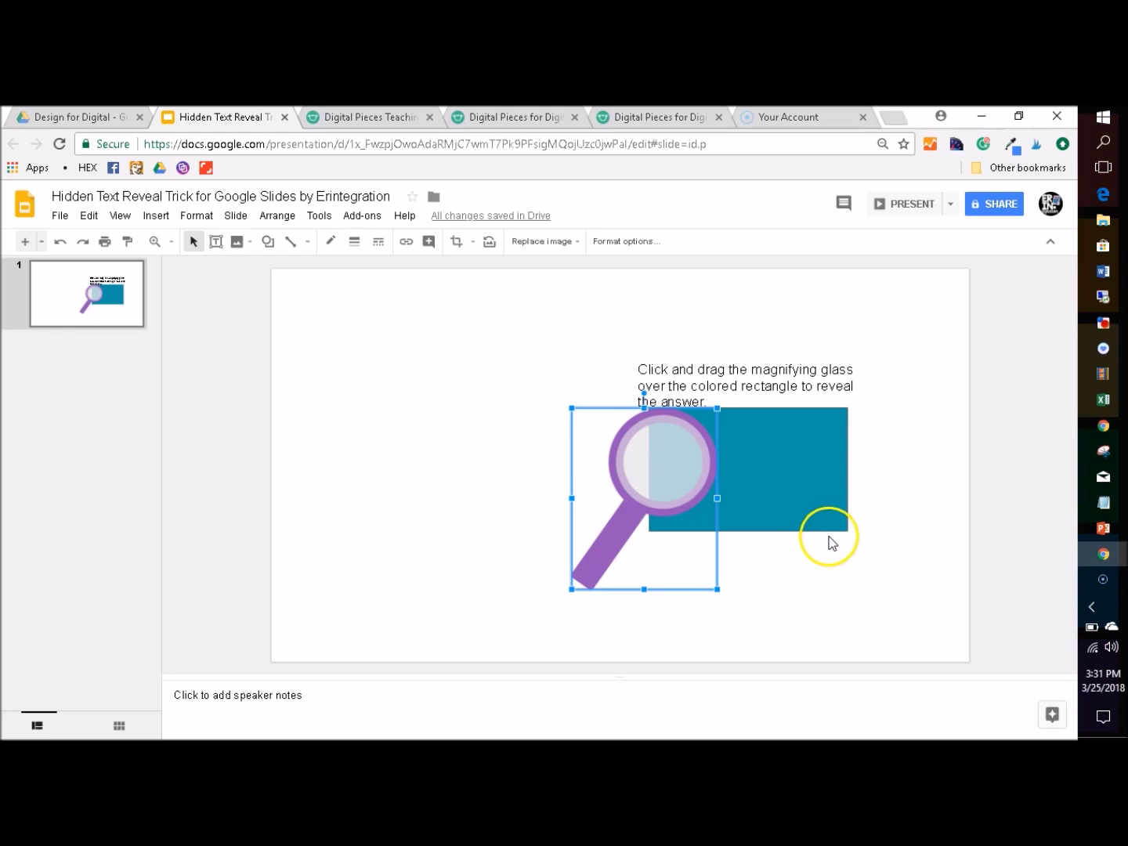
pyautogui.moveTo(579, 575); pyautogui.dragTo(292, 639)
pyautogui.click(406, 392)
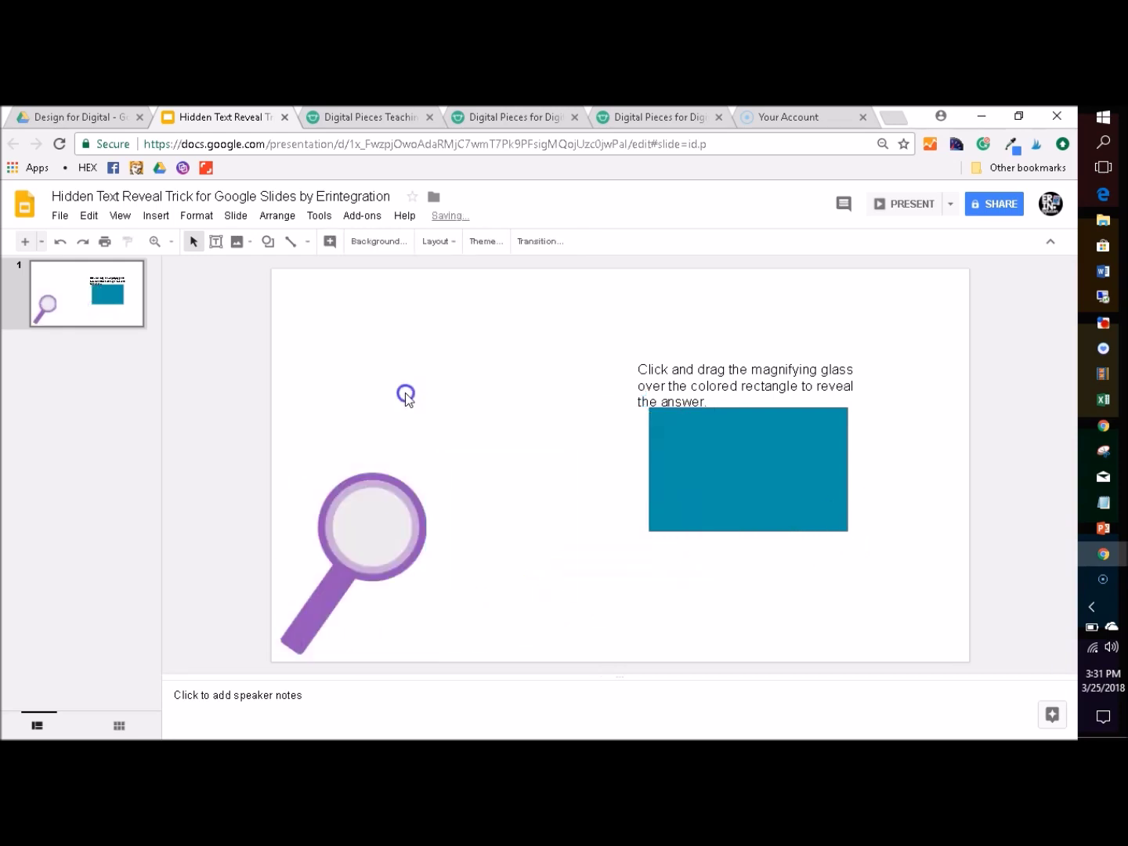
# - Draw a text box by the magnifier handle reading 'Click and drag from the handle.'
pyautogui.click(215, 242)
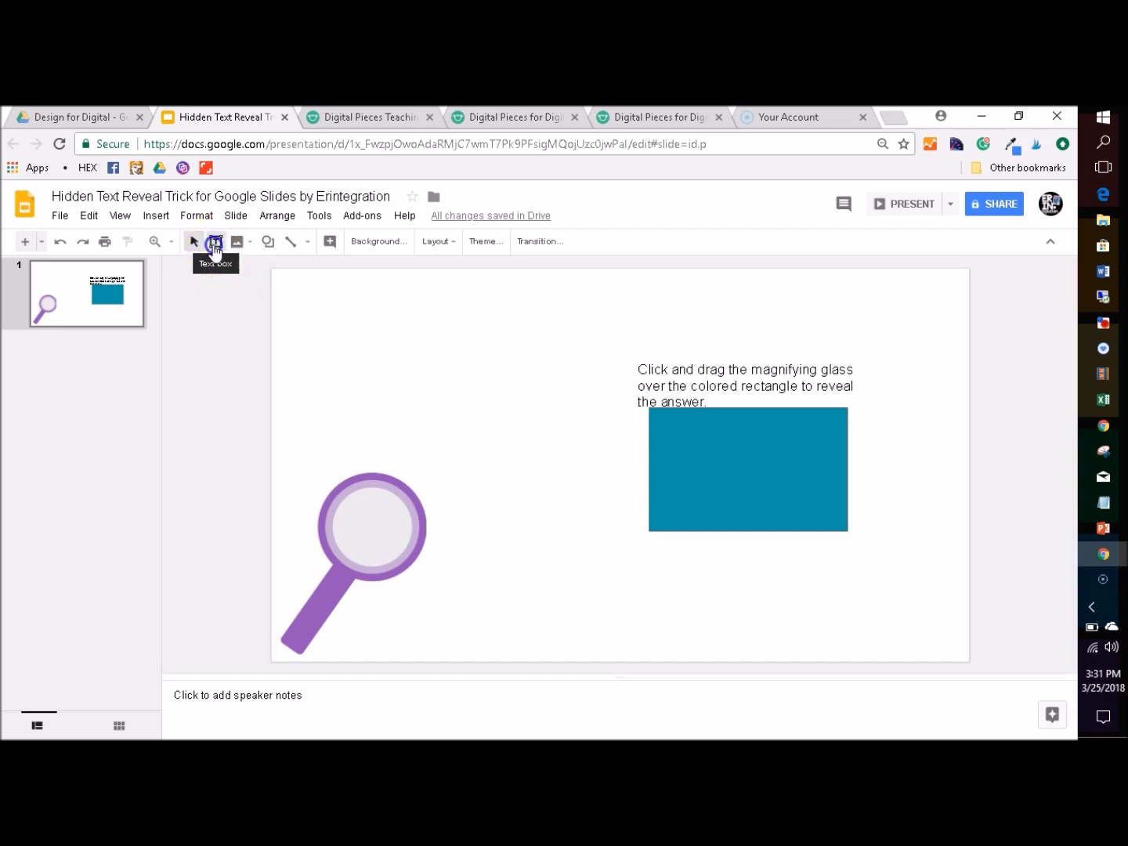
pyautogui.moveTo(345, 610); pyautogui.dragTo(484, 644)
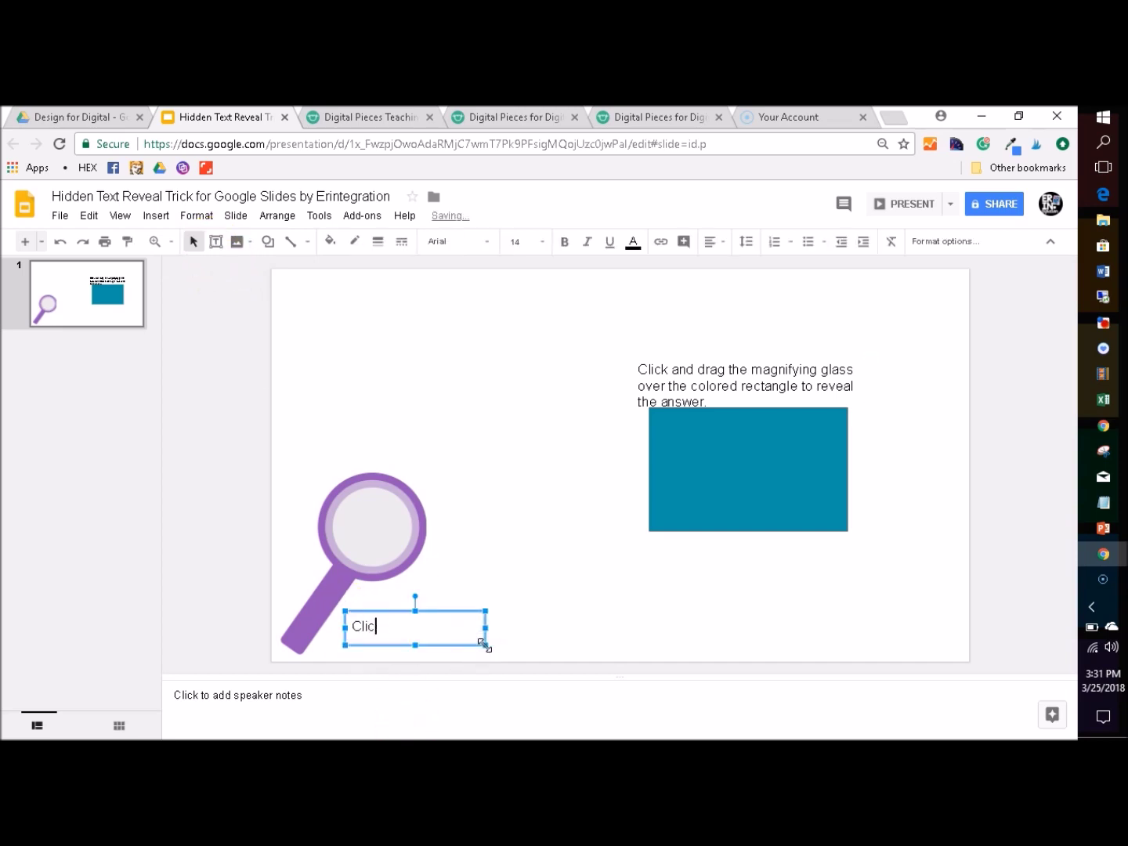
pyautogui.write('Click and drag from the handle.')
pyautogui.click(491, 630)
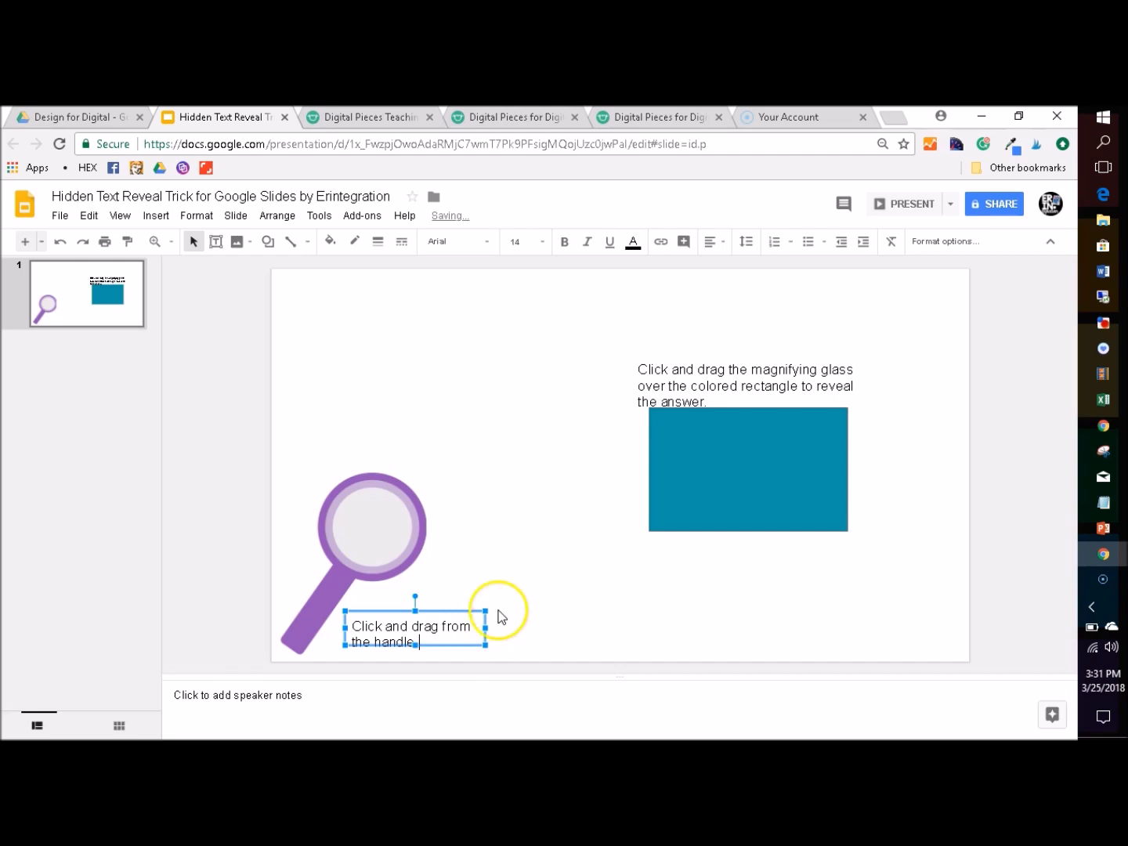
pyautogui.click(306, 644)
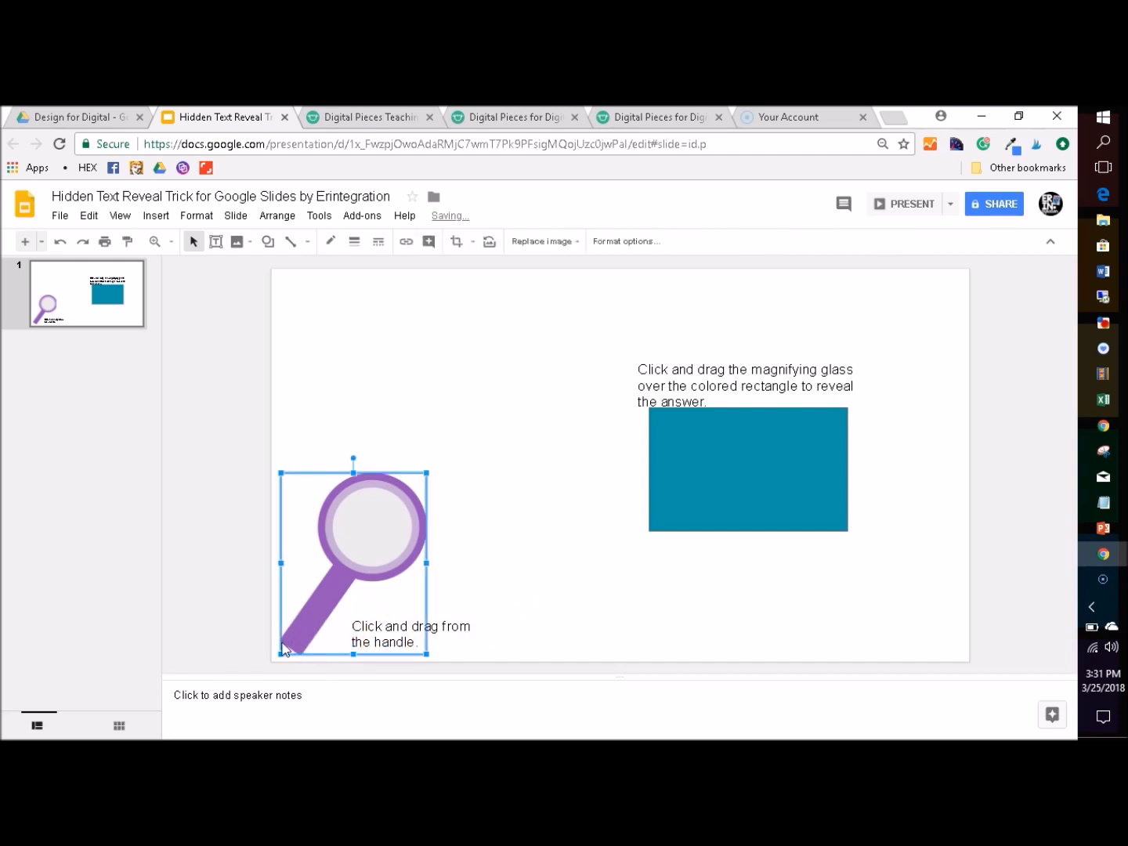